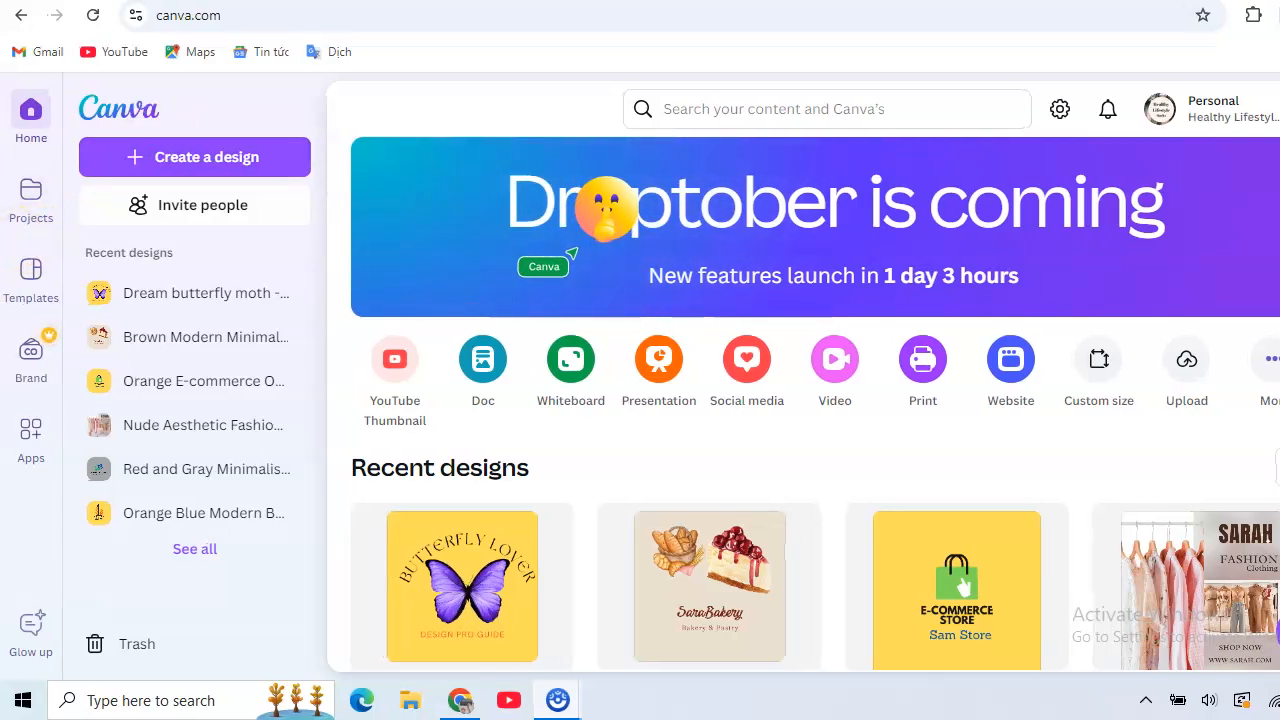
- Search the template library for "logo for interior design"
{"action": "left_click", "coordinate": [30, 277]}
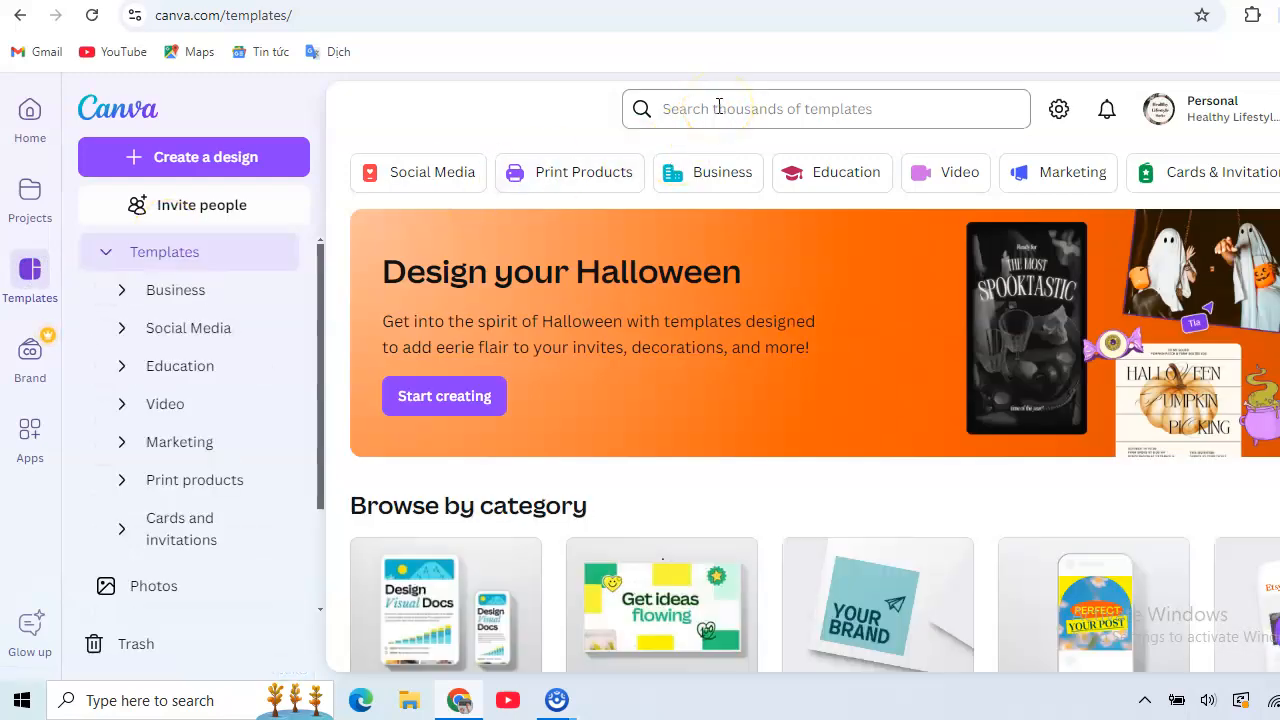
{"action": "left_click", "coordinate": [718, 106]}
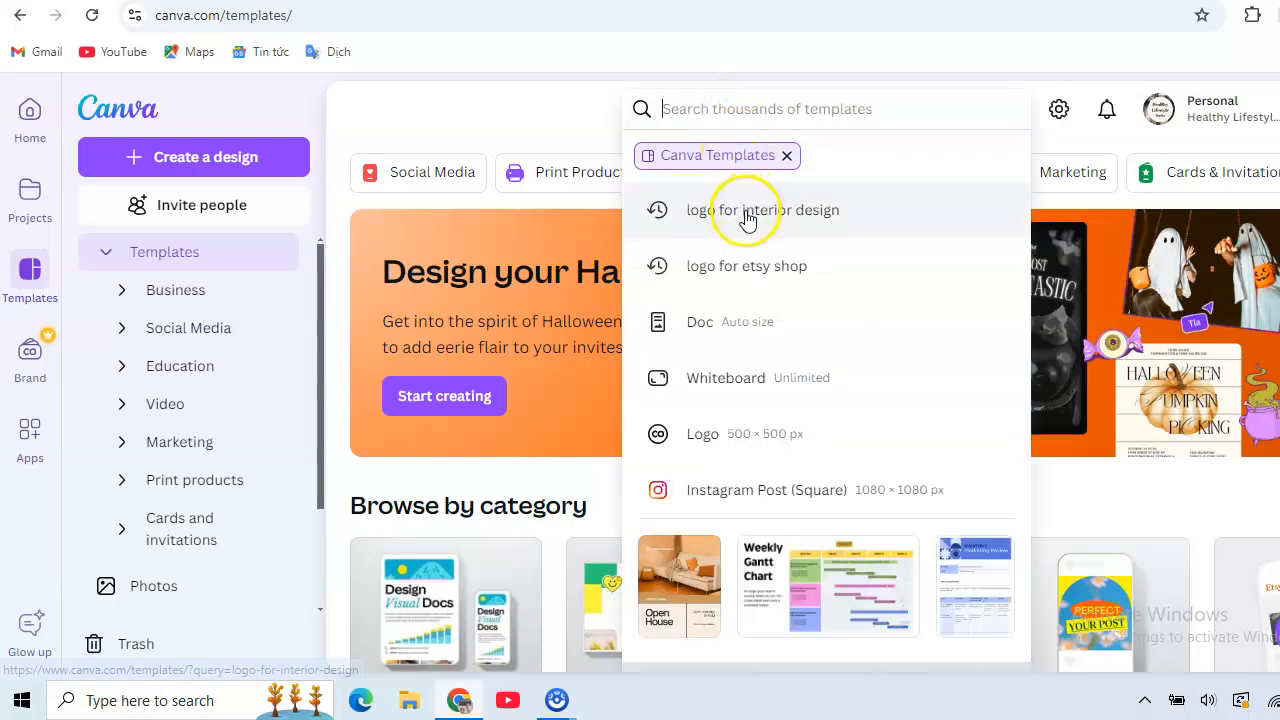
{"action": "left_click", "coordinate": [745, 212]}
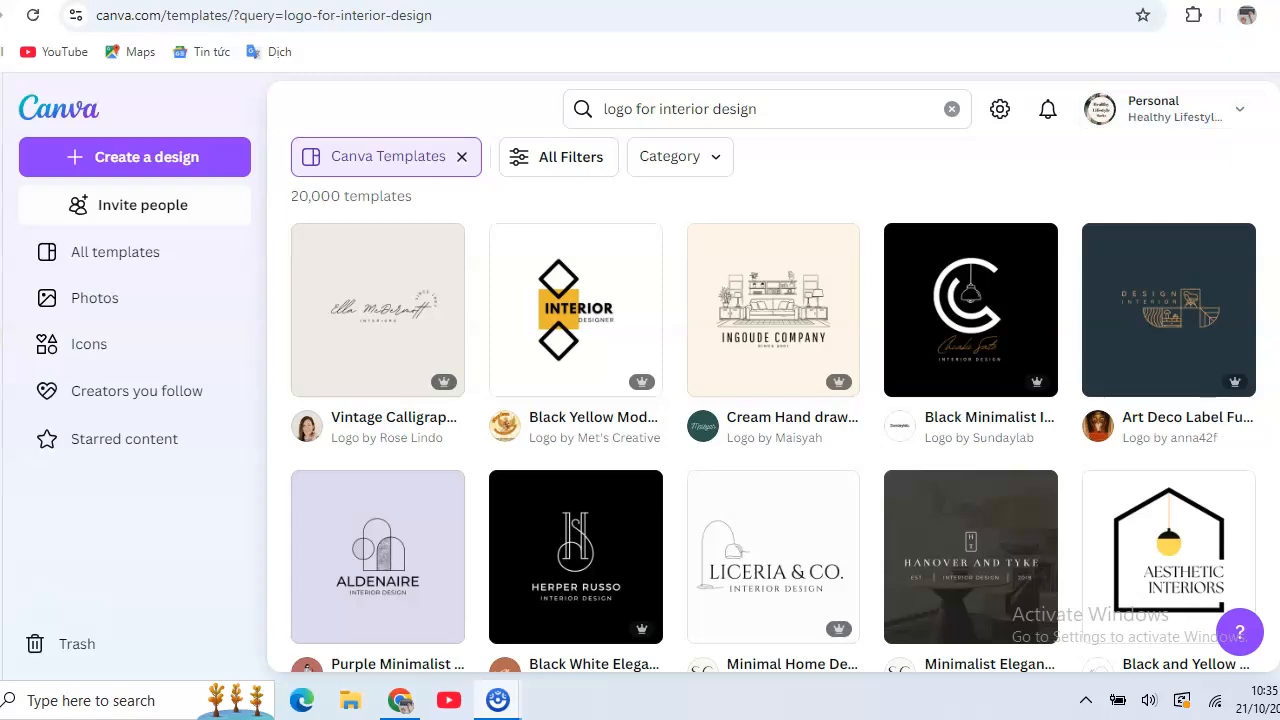
- Browse the interior design logo templates to find a suitable free one
{"action": "scroll", "coordinate": [775, 404], "scroll_direction": "down", "scroll_amount": 1}
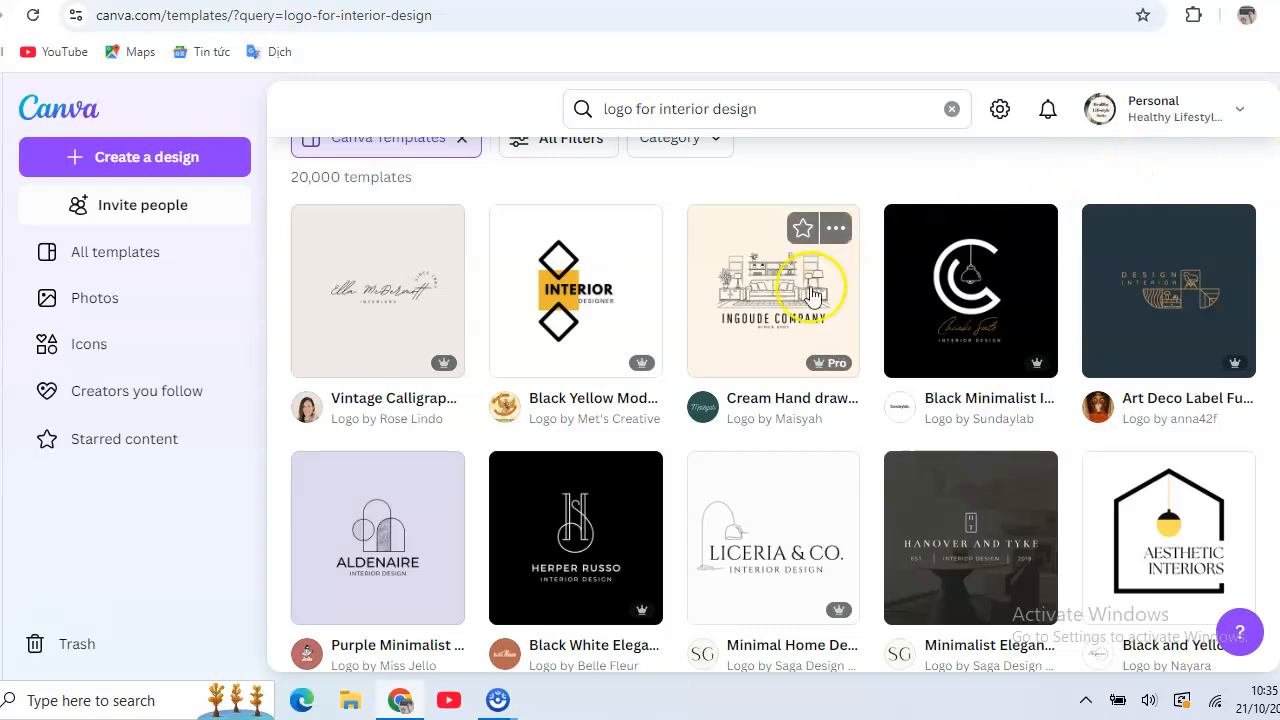
{"action": "mouse_move", "coordinate": [842, 373]}
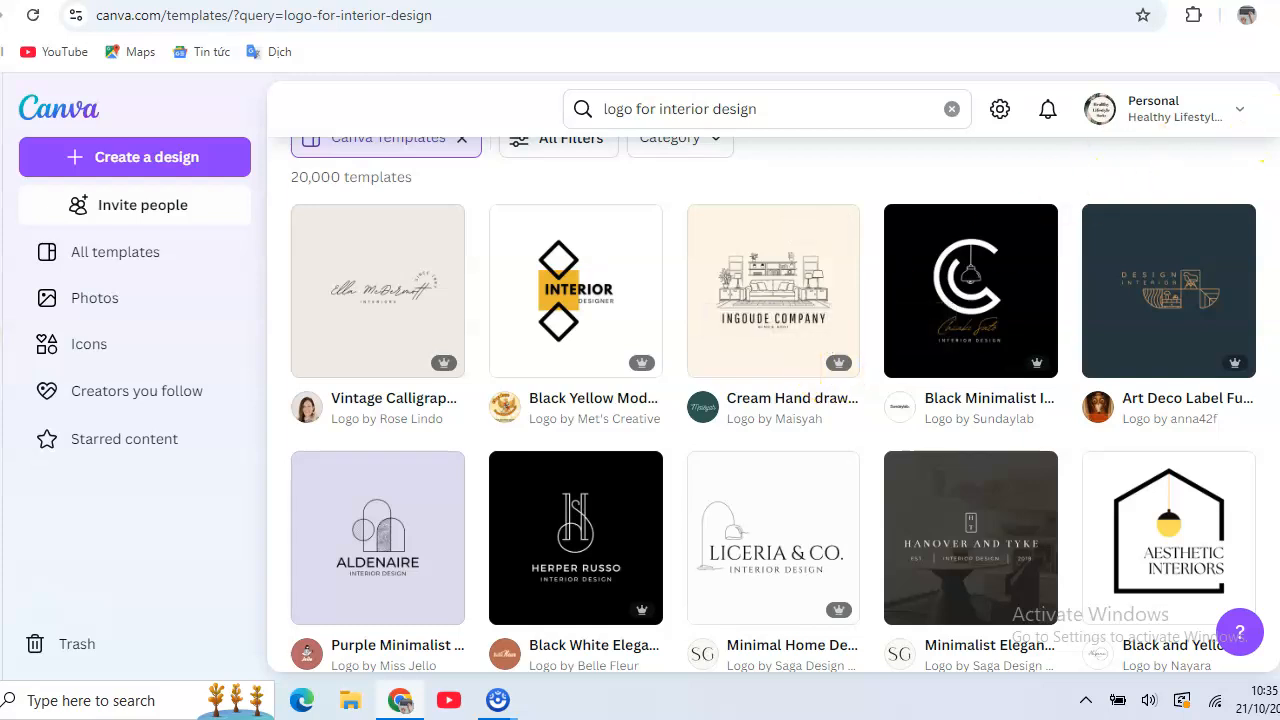
{"action": "scroll", "coordinate": [773, 404], "scroll_direction": "down", "scroll_amount": 1}
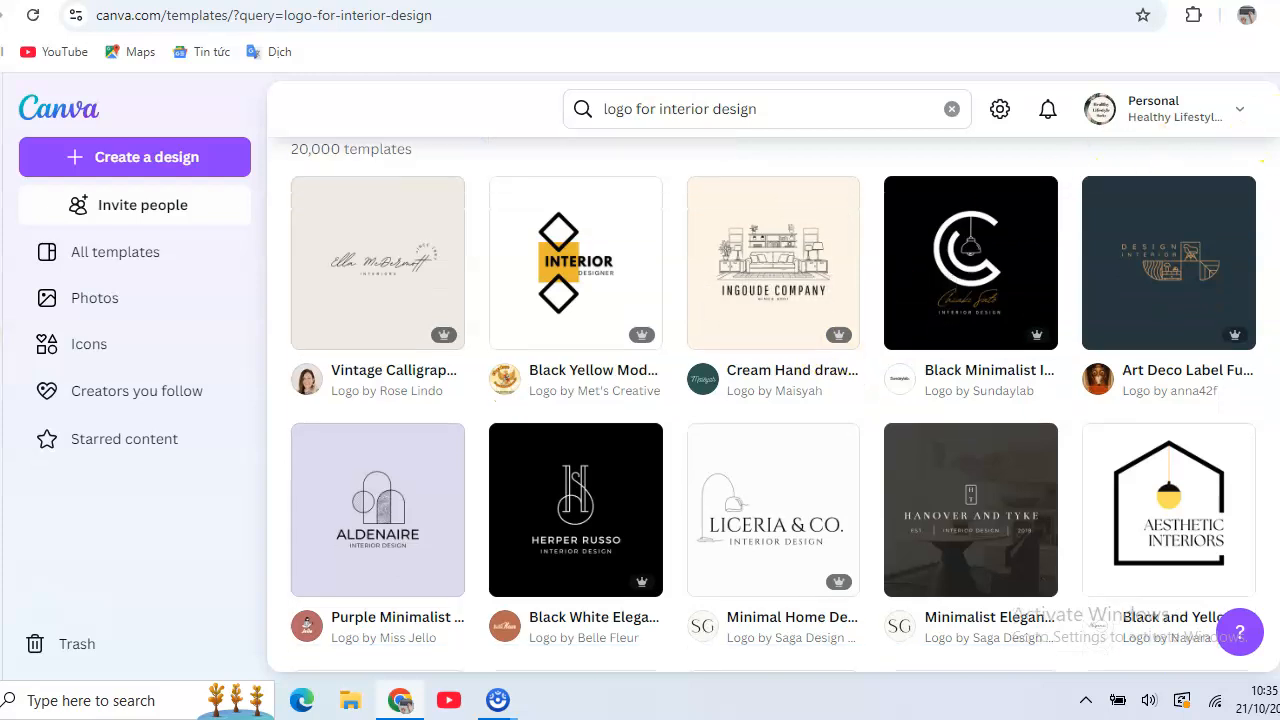
{"action": "scroll", "coordinate": [773, 404], "scroll_direction": "down", "scroll_amount": 1}
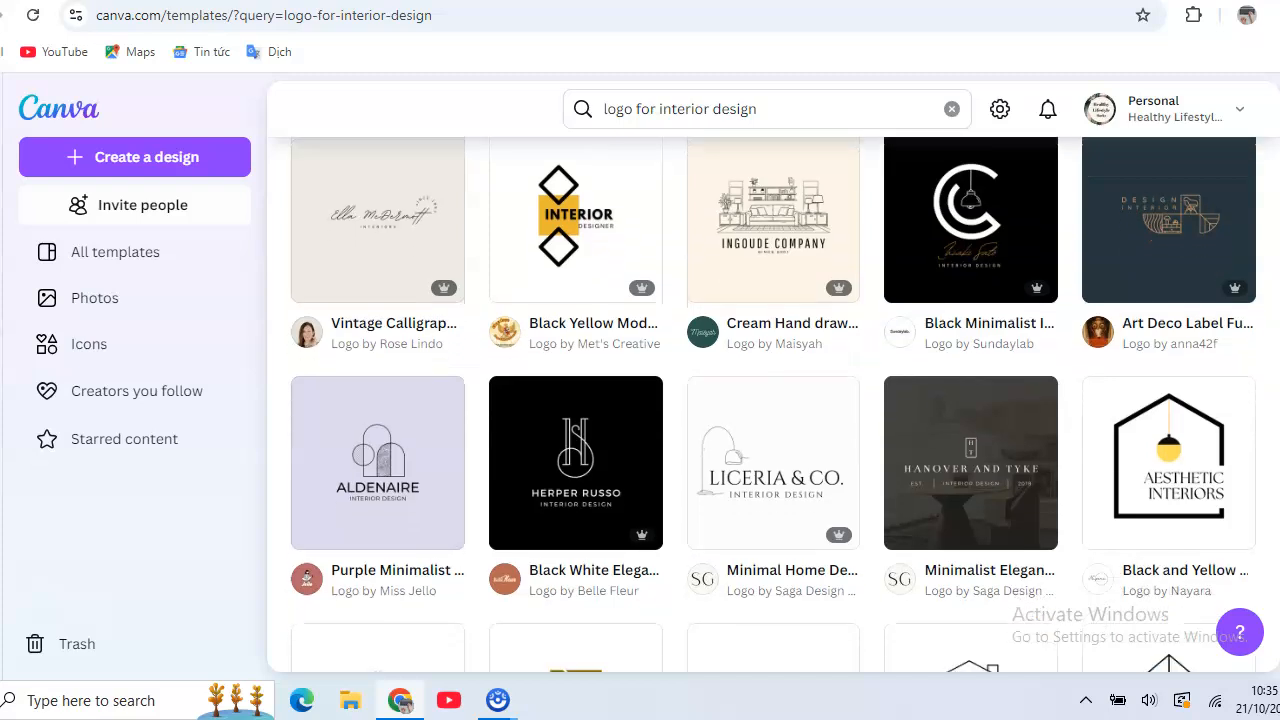
{"action": "scroll", "coordinate": [773, 404], "scroll_direction": "down", "scroll_amount": 3}
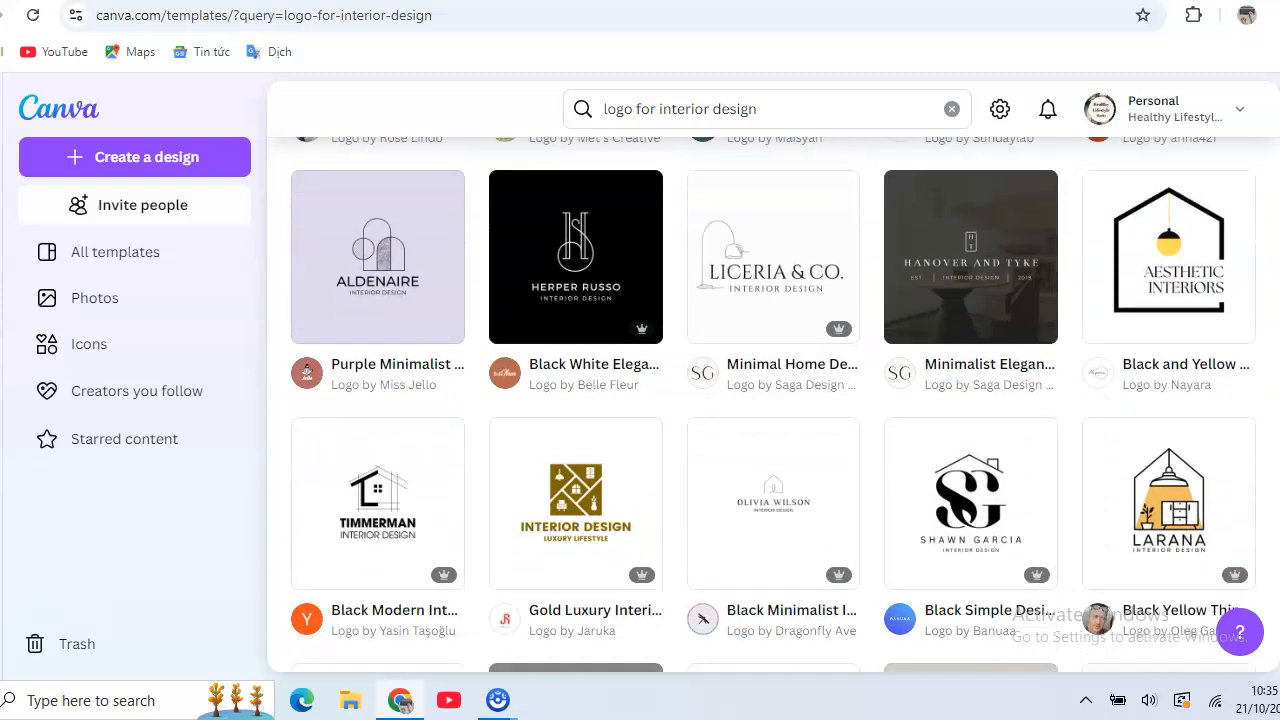
{"action": "scroll", "coordinate": [773, 404], "scroll_direction": "down", "scroll_amount": 1}
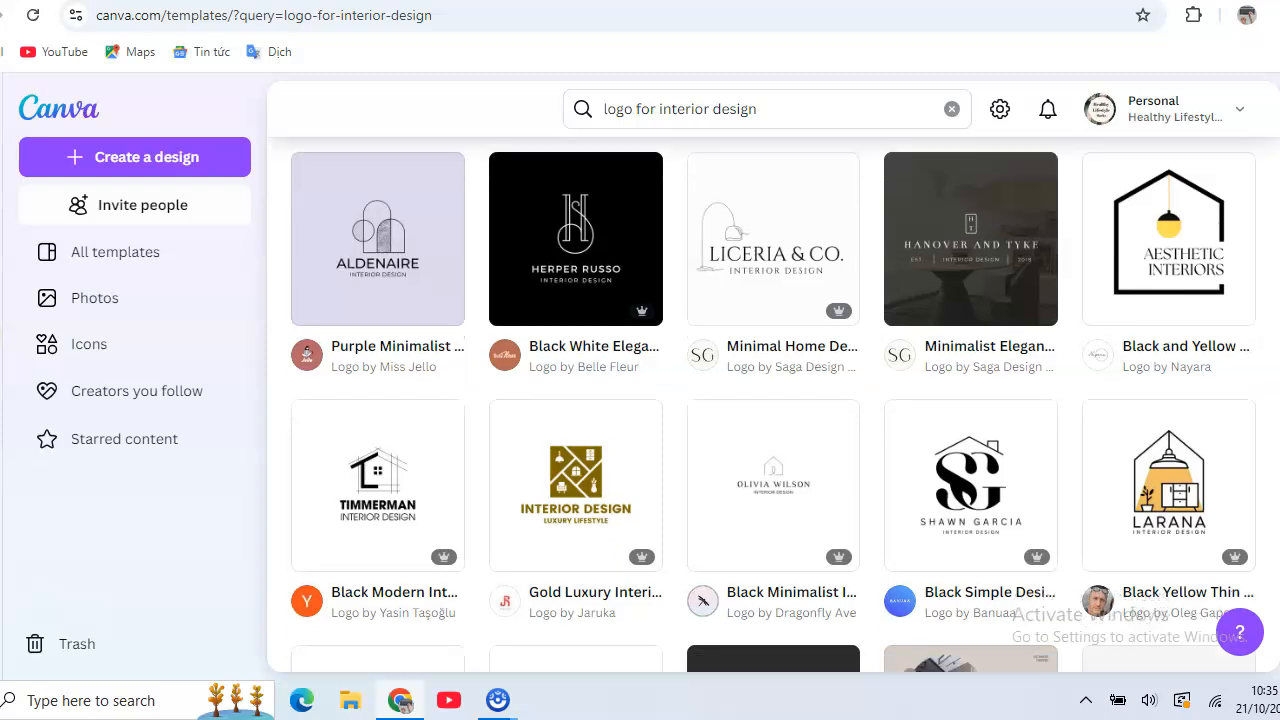
{"action": "scroll", "coordinate": [773, 404], "scroll_direction": "down", "scroll_amount": 1}
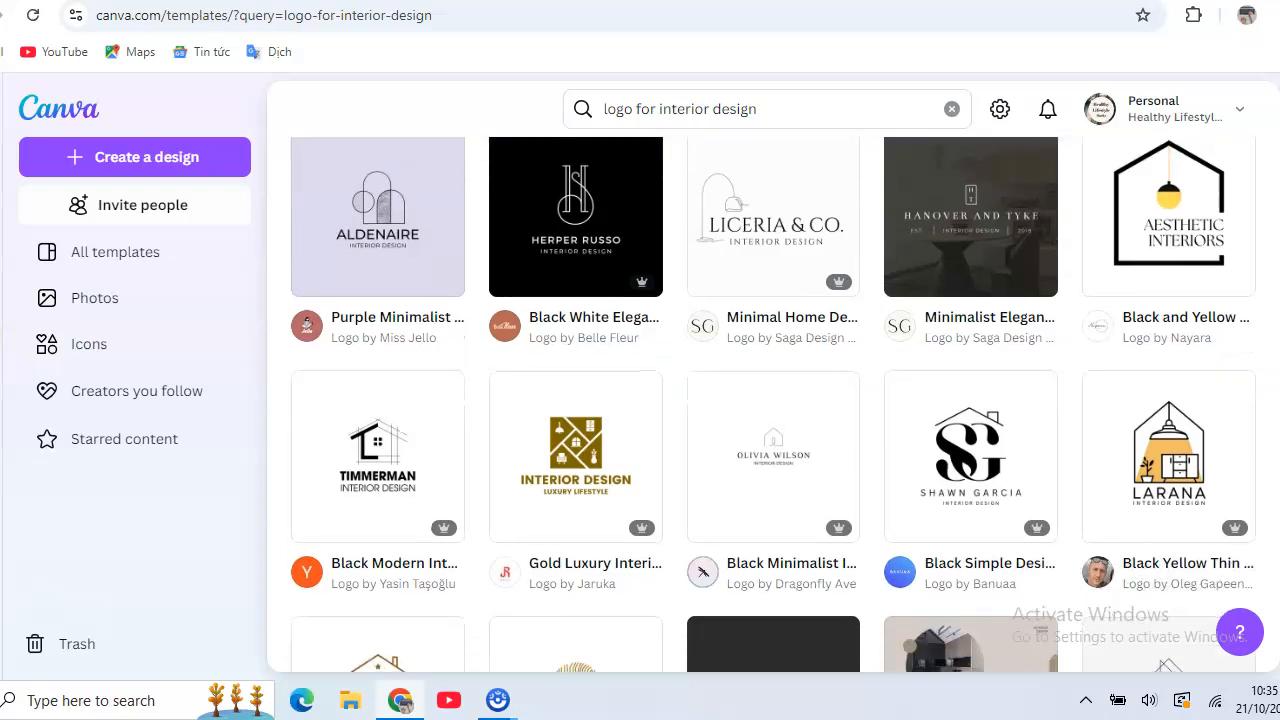
{"action": "scroll", "coordinate": [773, 404], "scroll_direction": "down", "scroll_amount": 1}
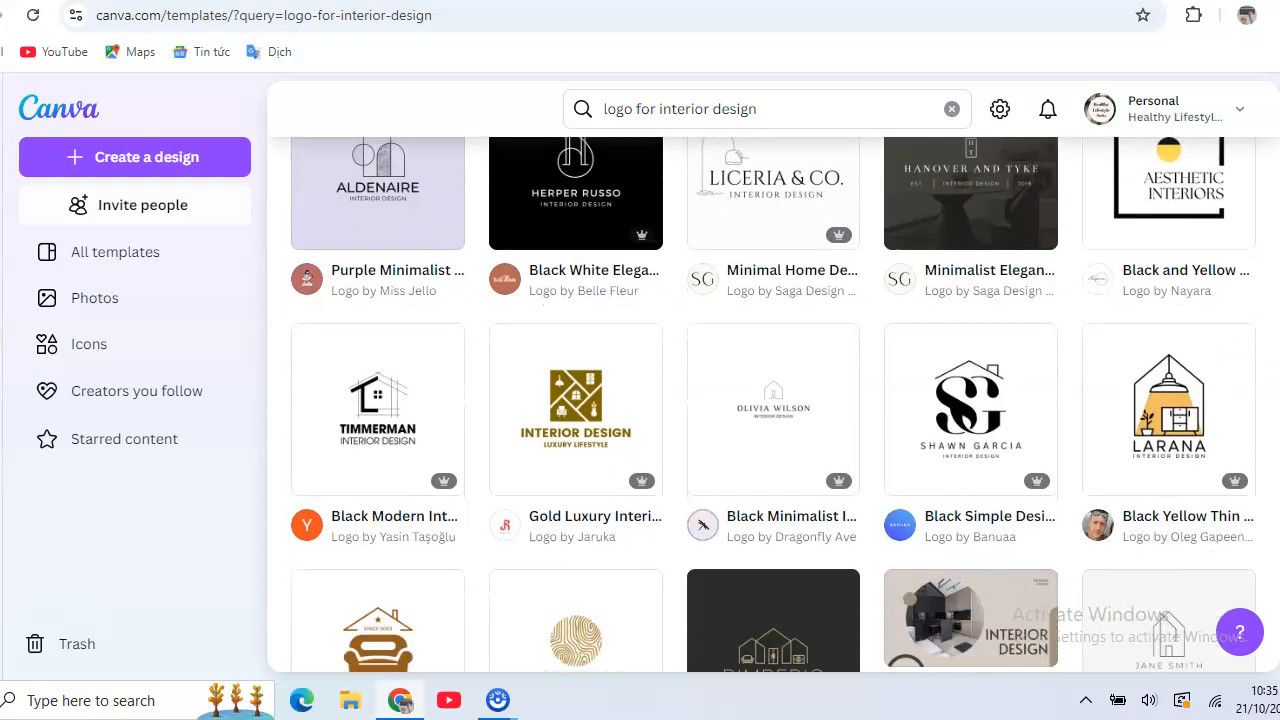
{"action": "scroll", "coordinate": [773, 404], "scroll_direction": "down", "scroll_amount": 1}
{"action": "scroll", "coordinate": [773, 404], "scroll_direction": "down", "scroll_amount": 3}
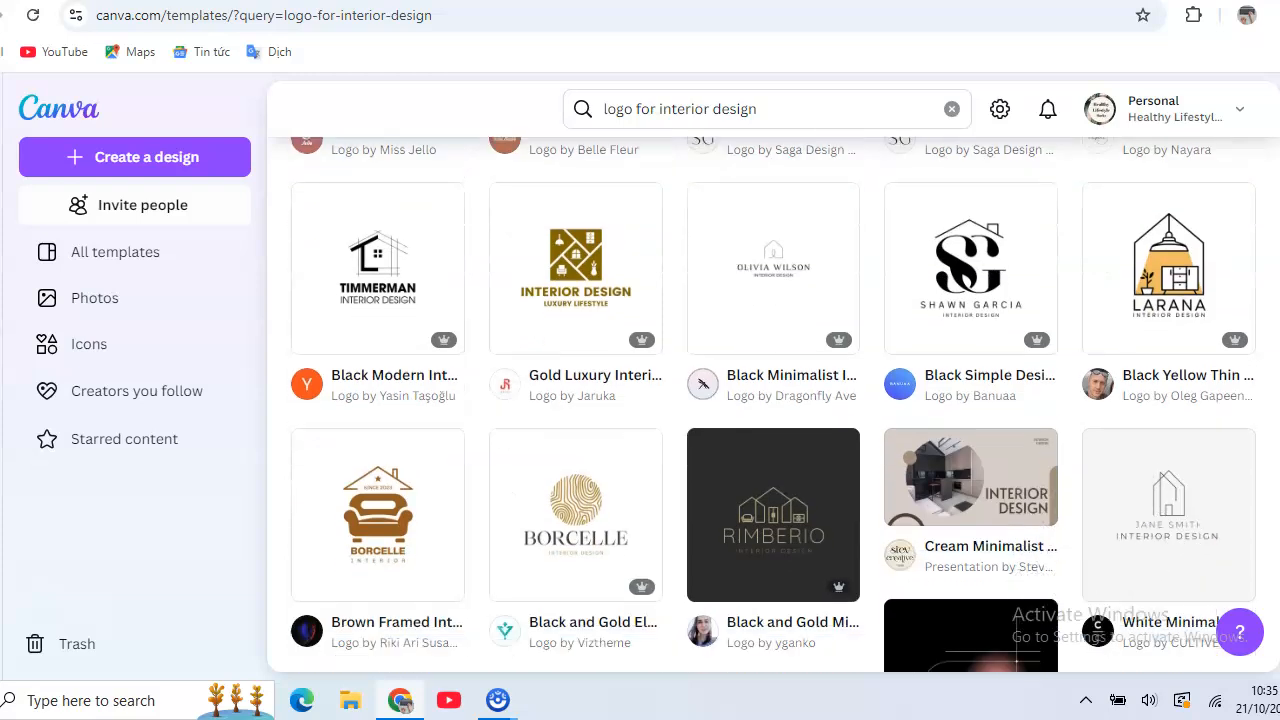
{"action": "scroll", "coordinate": [773, 404], "scroll_direction": "down", "scroll_amount": 2}
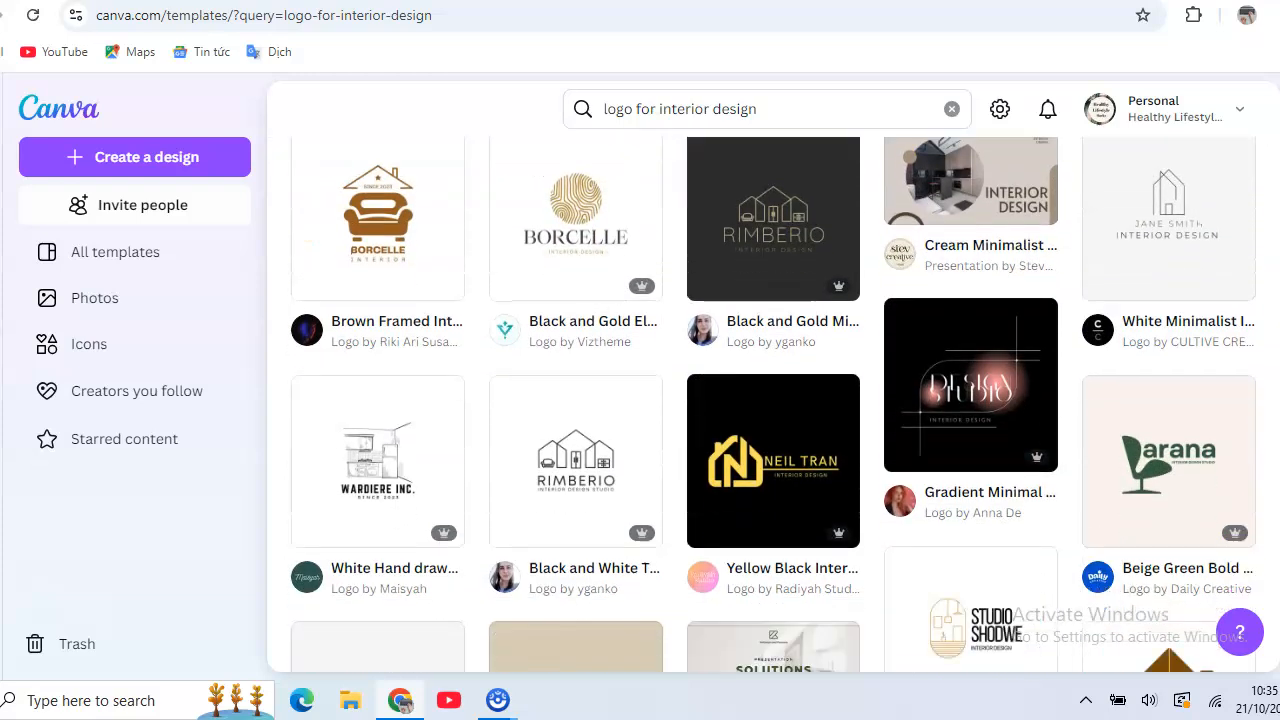
{"action": "scroll", "coordinate": [776, 404], "scroll_direction": "down", "scroll_amount": 2}
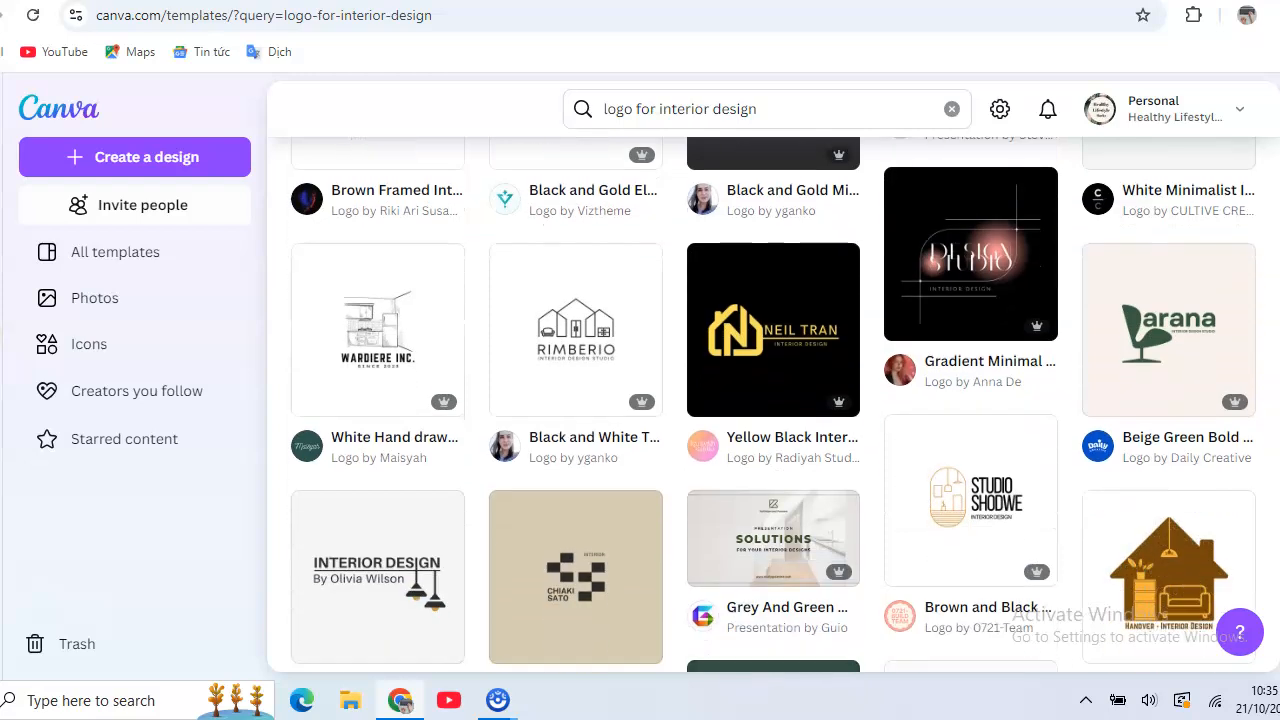
{"action": "scroll", "coordinate": [773, 404], "scroll_direction": "down", "scroll_amount": 1}
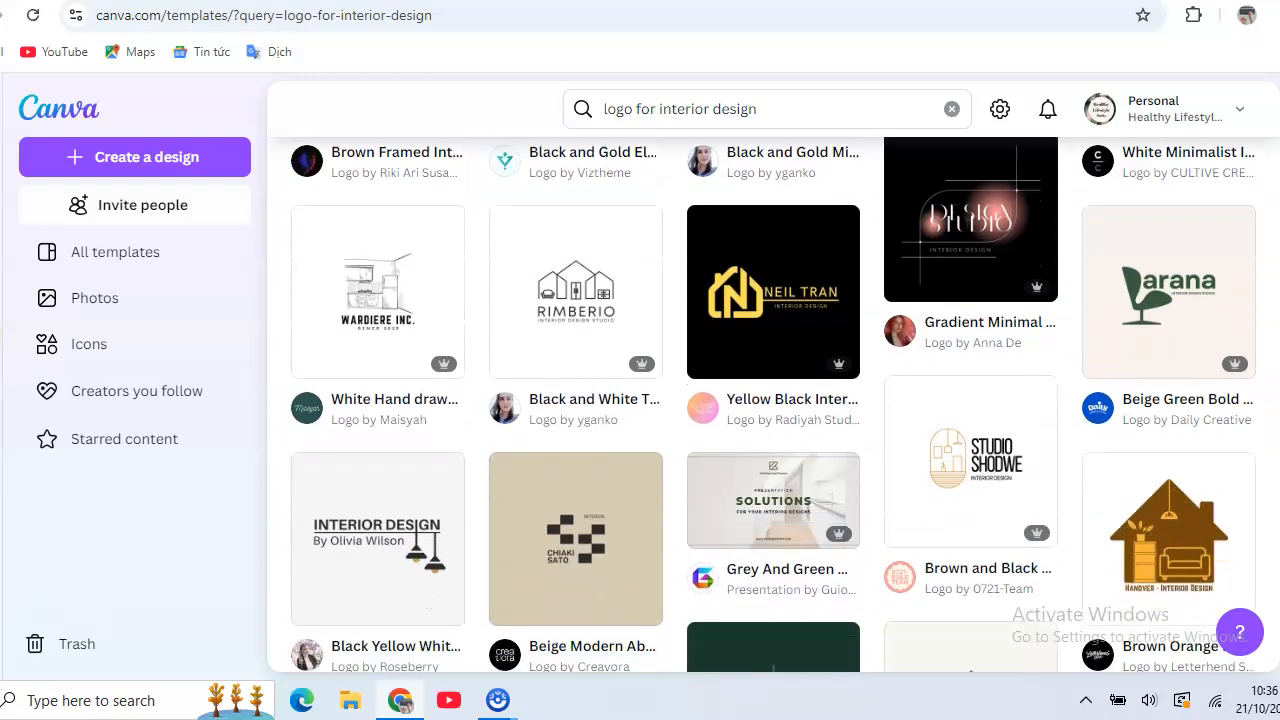
{"action": "scroll", "coordinate": [773, 404], "scroll_direction": "down", "scroll_amount": 2}
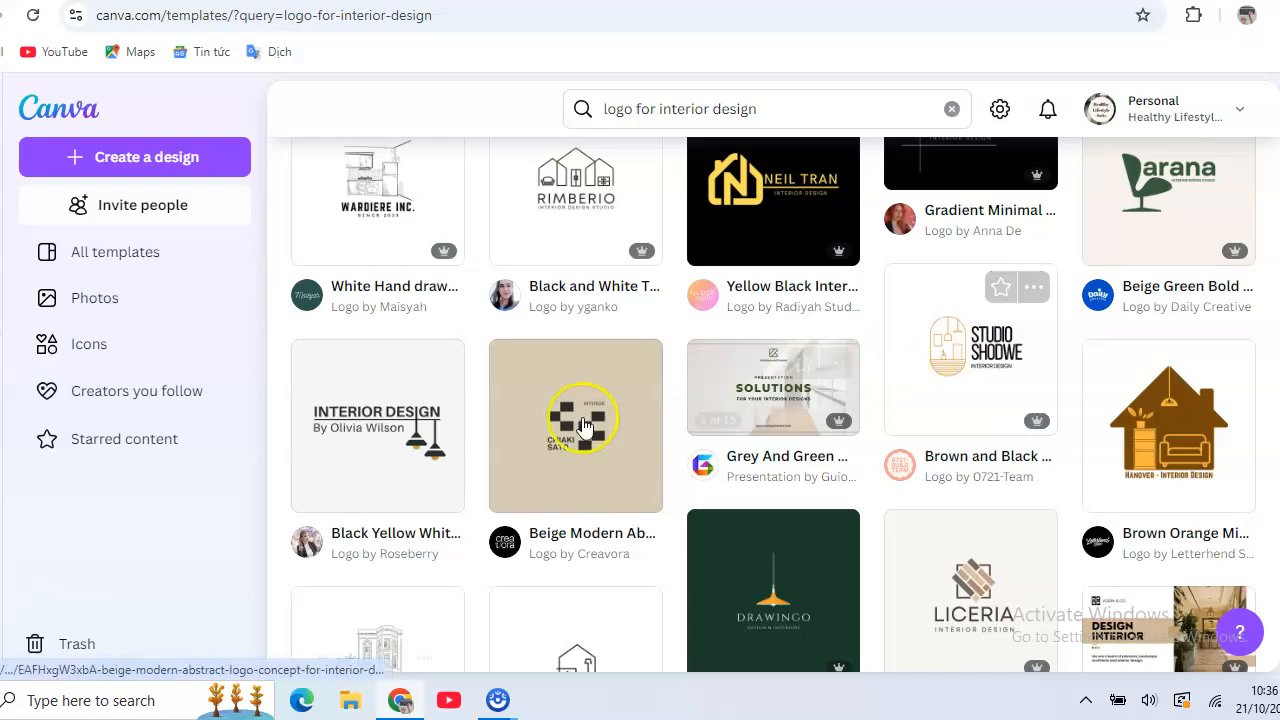
- Open the Black Yellow White Minimalist Interior Design Logo template for customization in the editor
{"action": "left_click", "coordinate": [328, 457]}
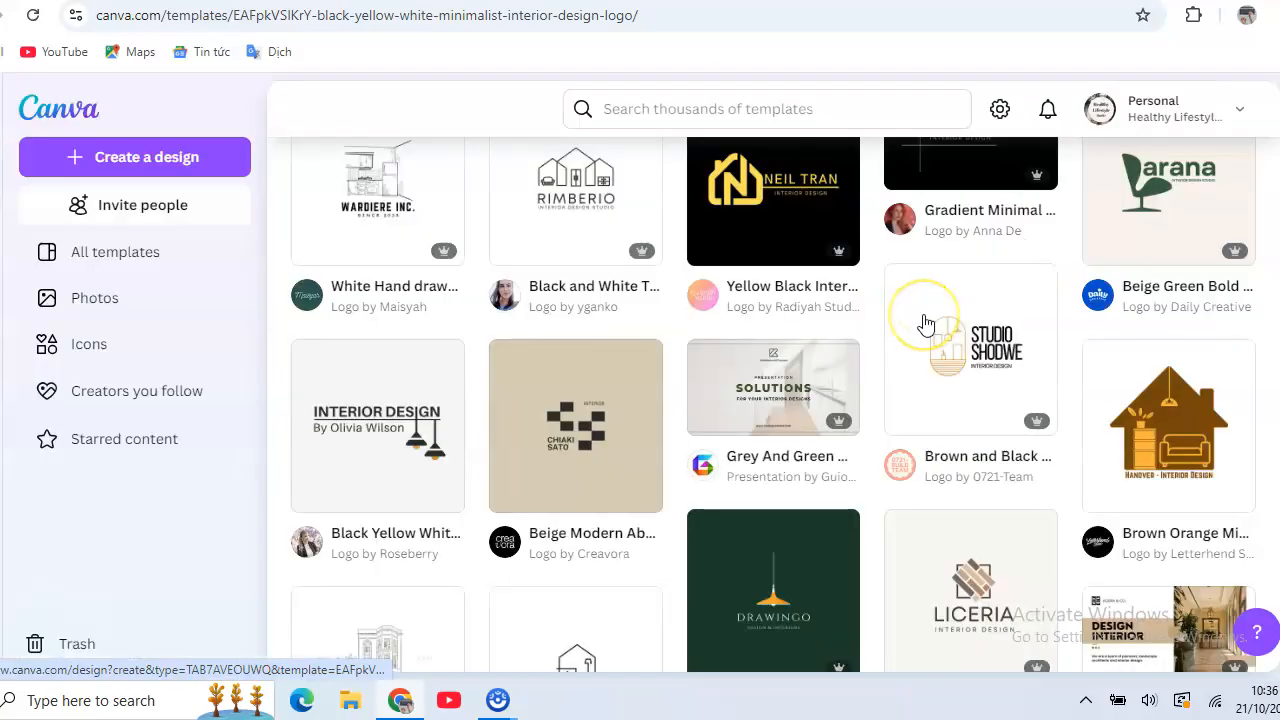
{"action": "left_click", "coordinate": [924, 318]}
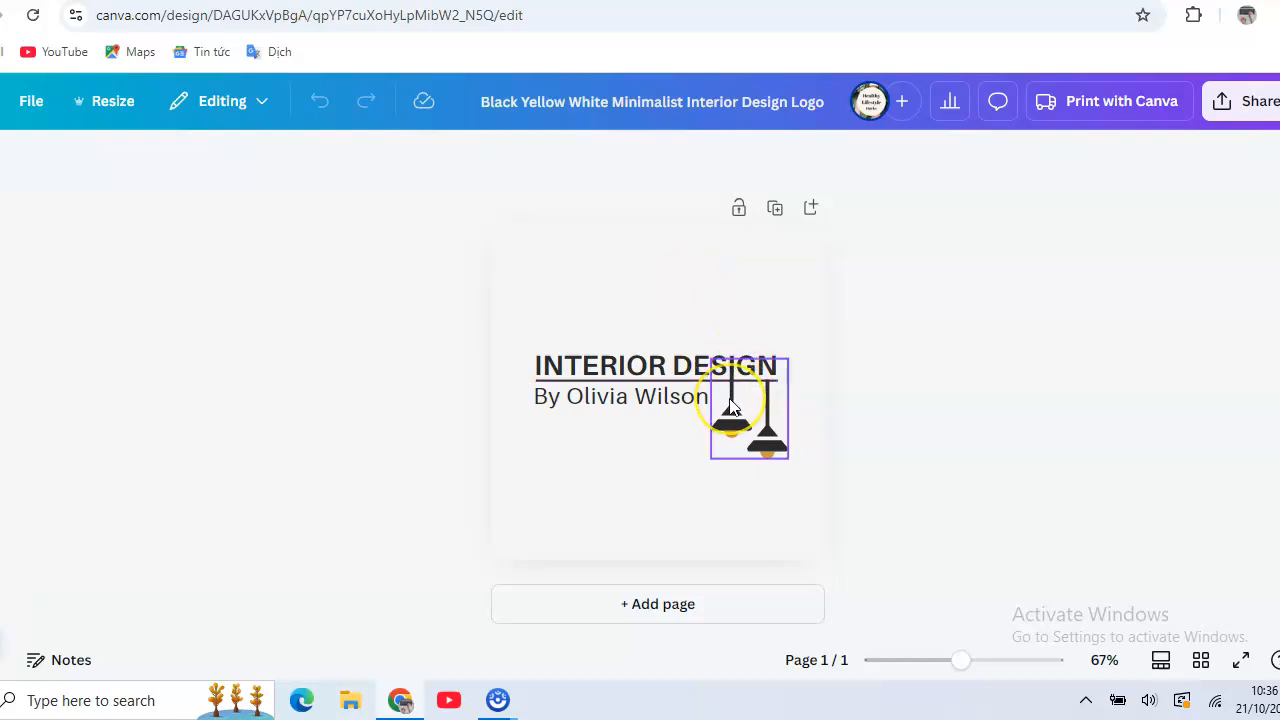
- Replace the first name in the byline below the INTERIOR DESIGN heading with the new designer's first name
{"action": "left_click", "coordinate": [658, 370]}
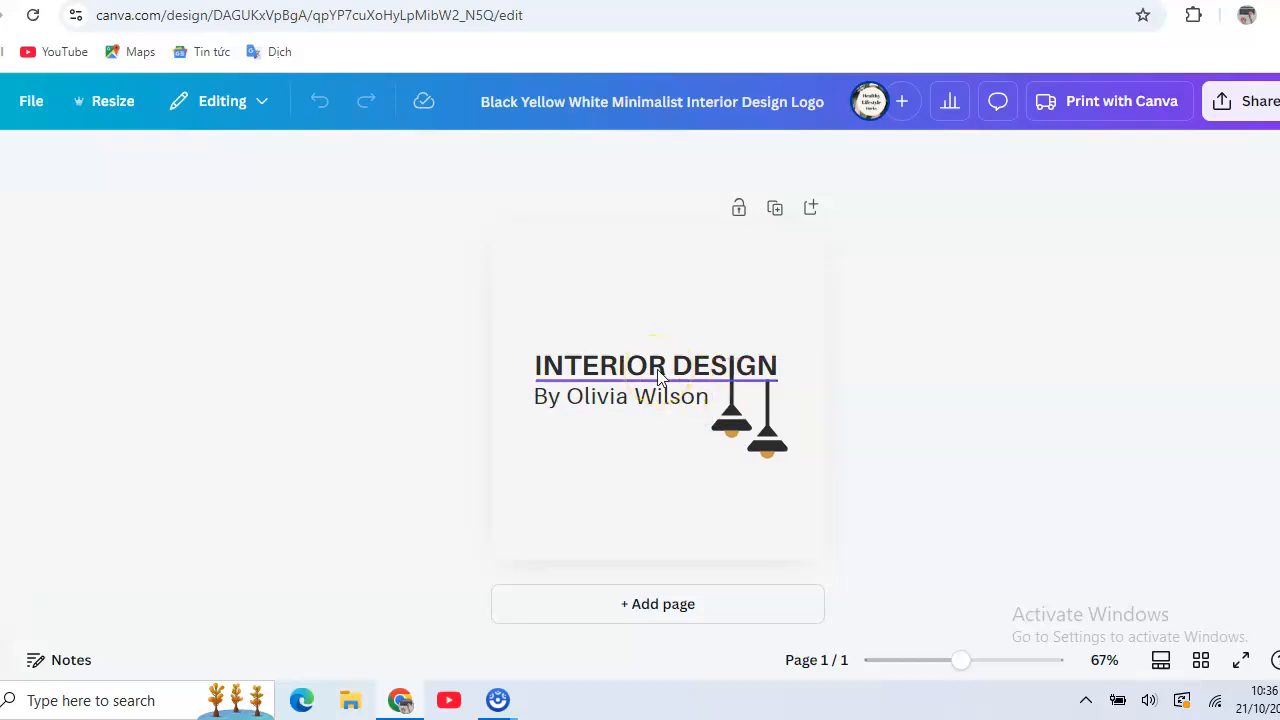
{"action": "left_click", "coordinate": [572, 400]}
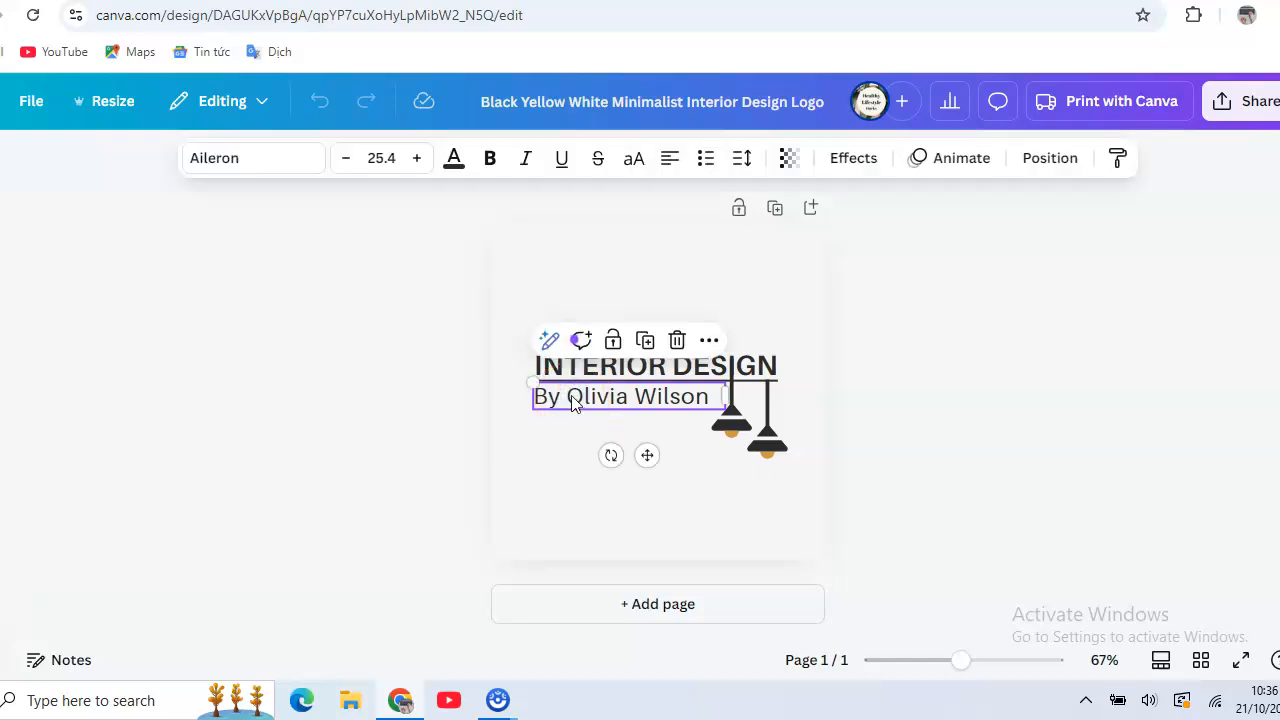
{"action": "double_click", "coordinate": [570, 398]}
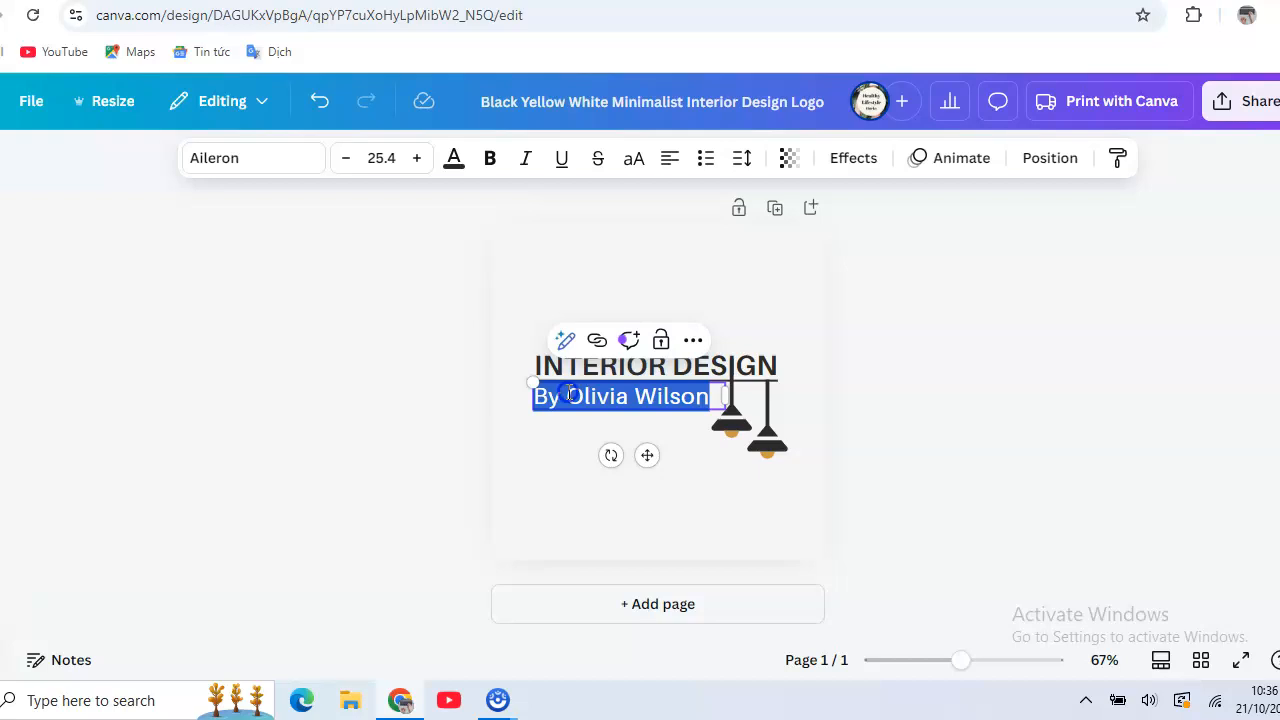
{"action": "left_click", "coordinate": [570, 396]}
{"action": "left_click_drag", "start_coordinate": [567, 397], "coordinate": [640, 398]}
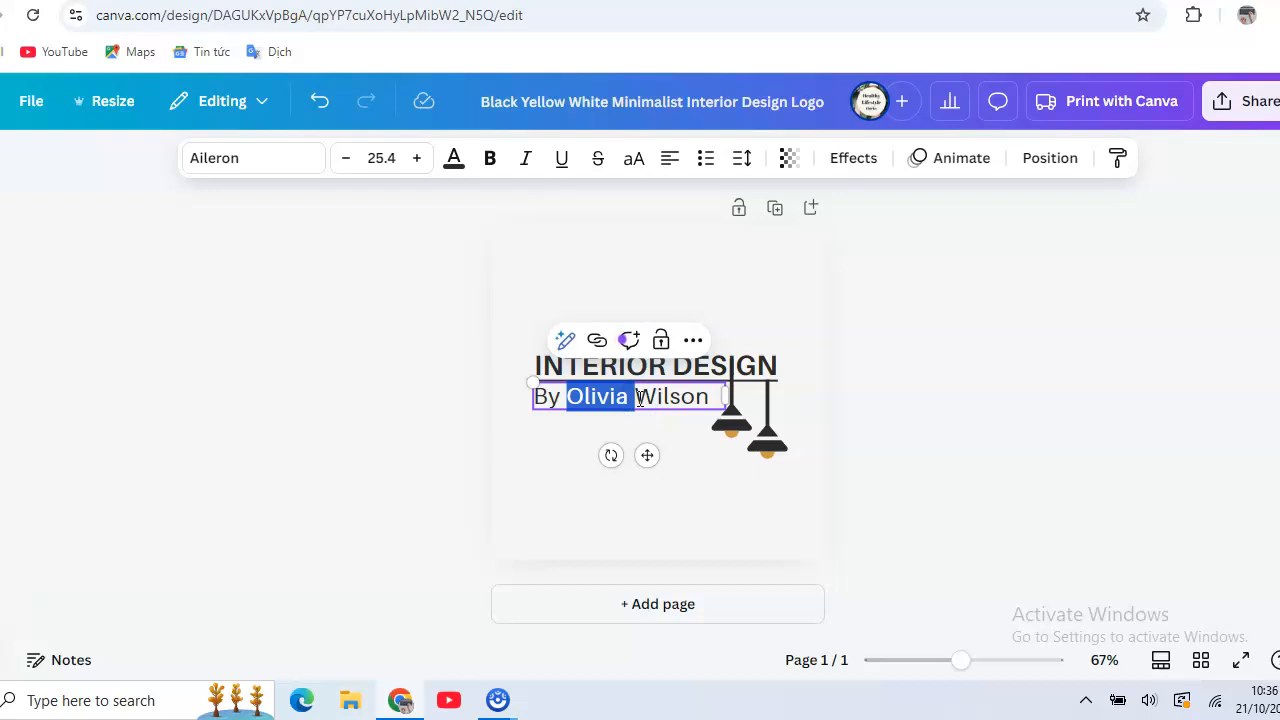
{"action": "type", "text": "Sarah"}
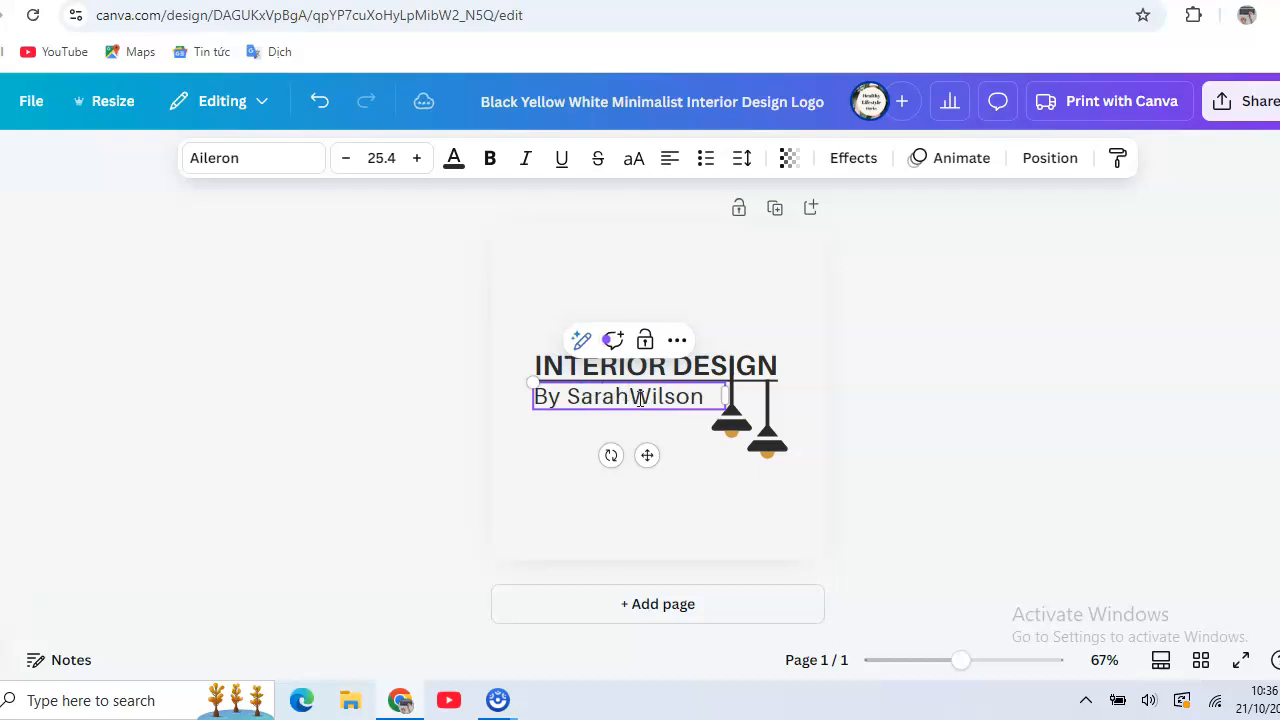
{"action": "left_click", "coordinate": [560, 450]}
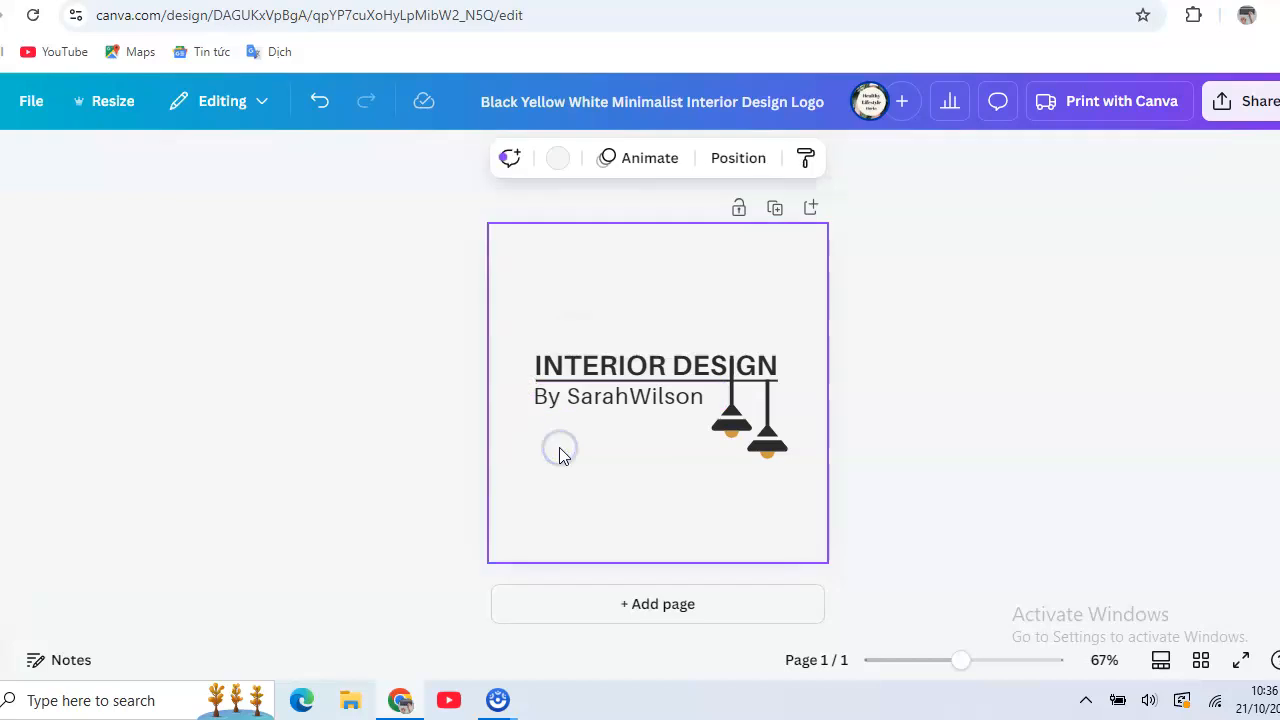
- Examine the text color options available for the byline
{"action": "double_click", "coordinate": [616, 398]}
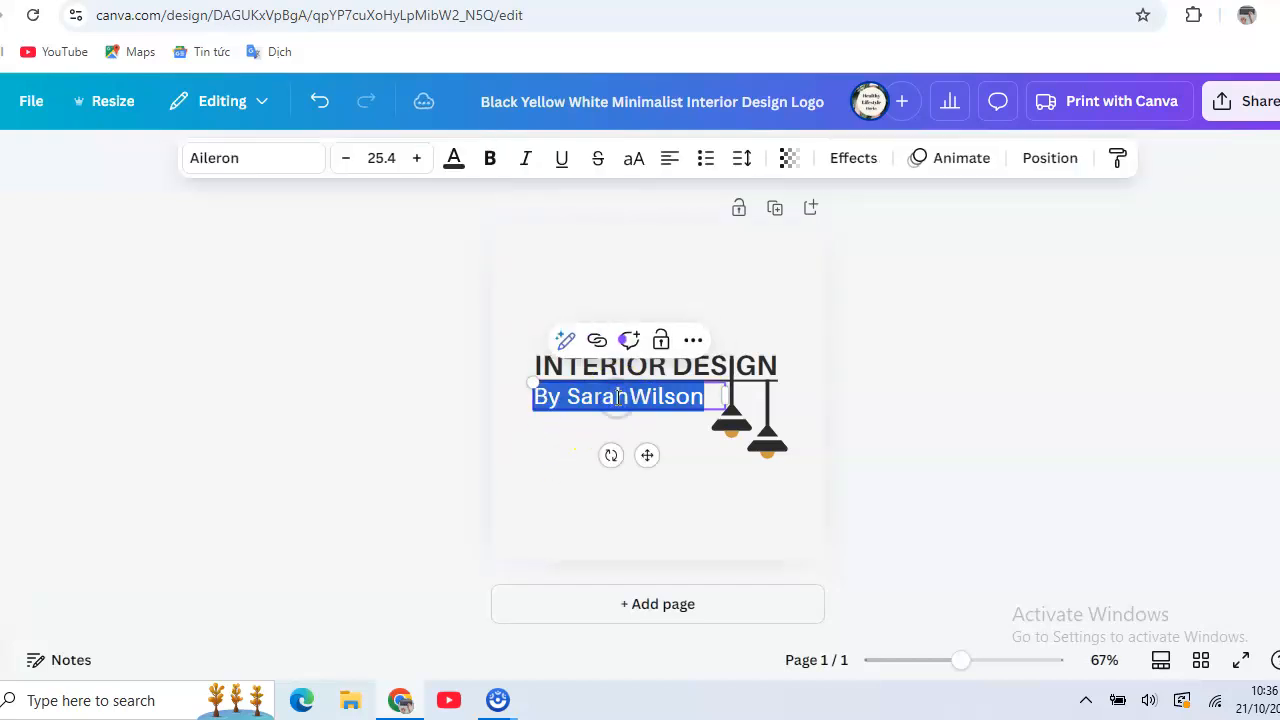
{"action": "left_click", "coordinate": [452, 168]}
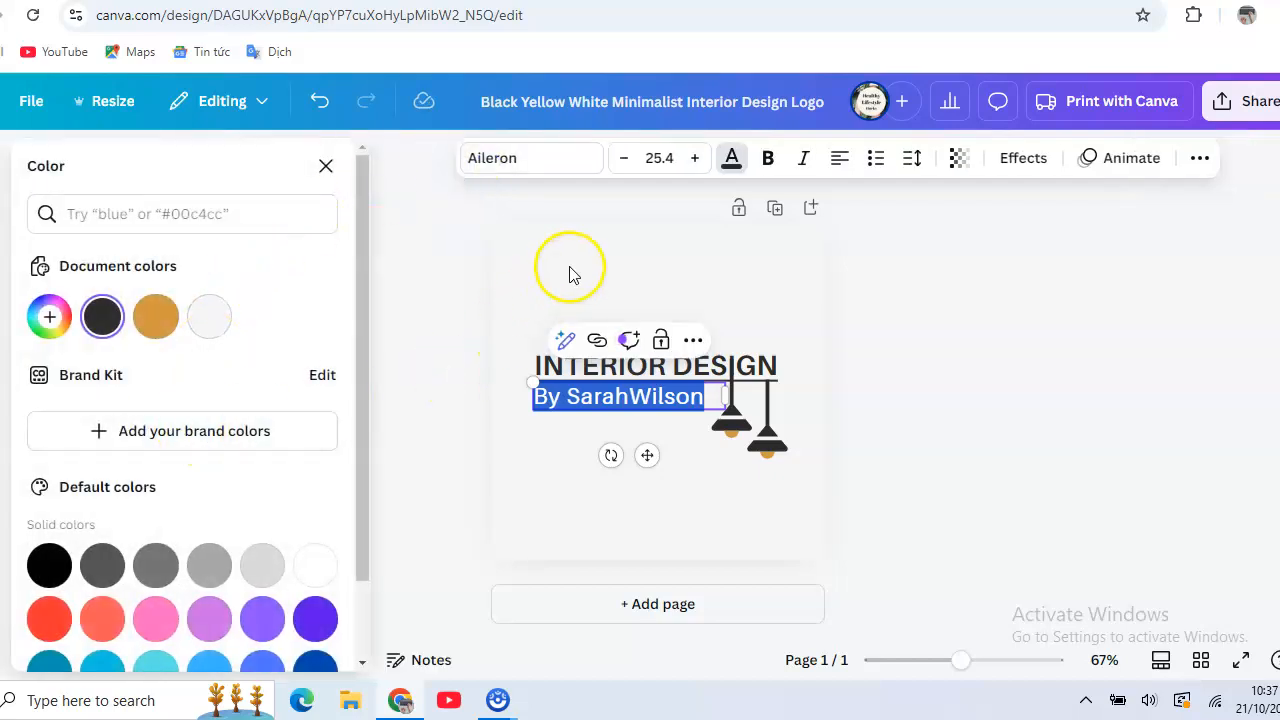
{"action": "left_click", "coordinate": [563, 236]}
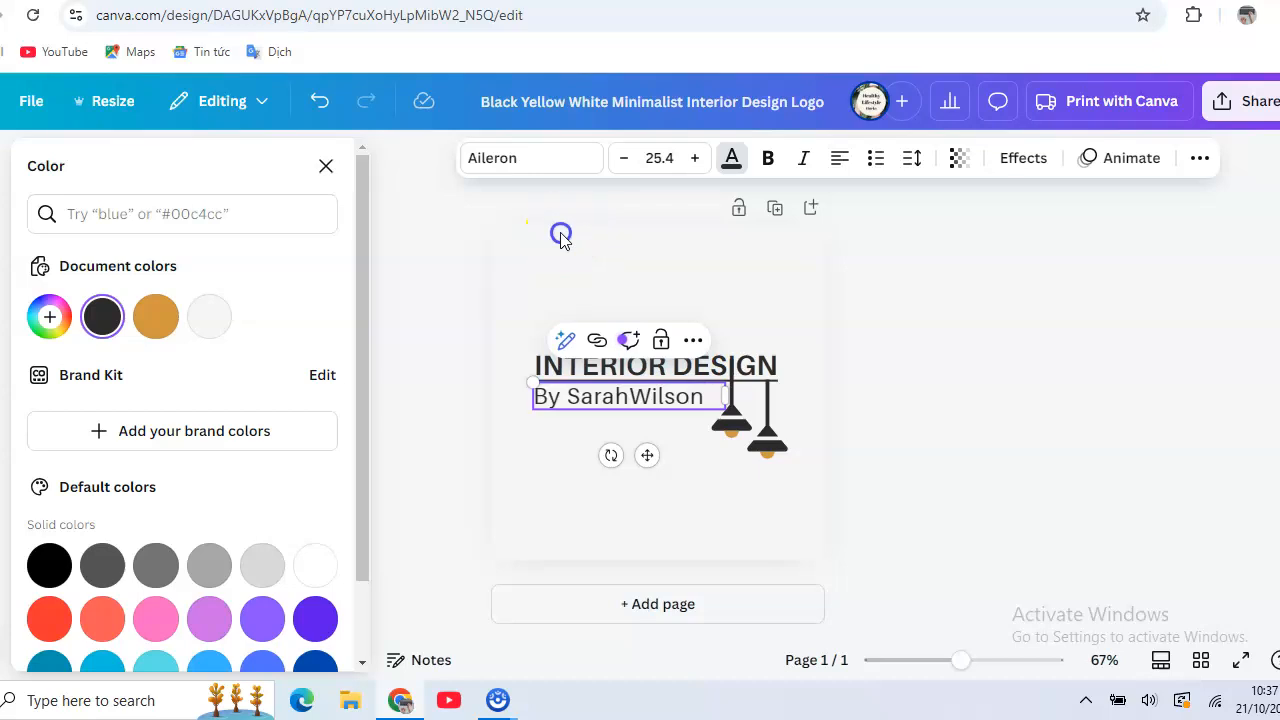
- Look through the fonts available for the byline text
{"action": "left_click", "coordinate": [619, 405]}
{"action": "left_click", "coordinate": [617, 403]}
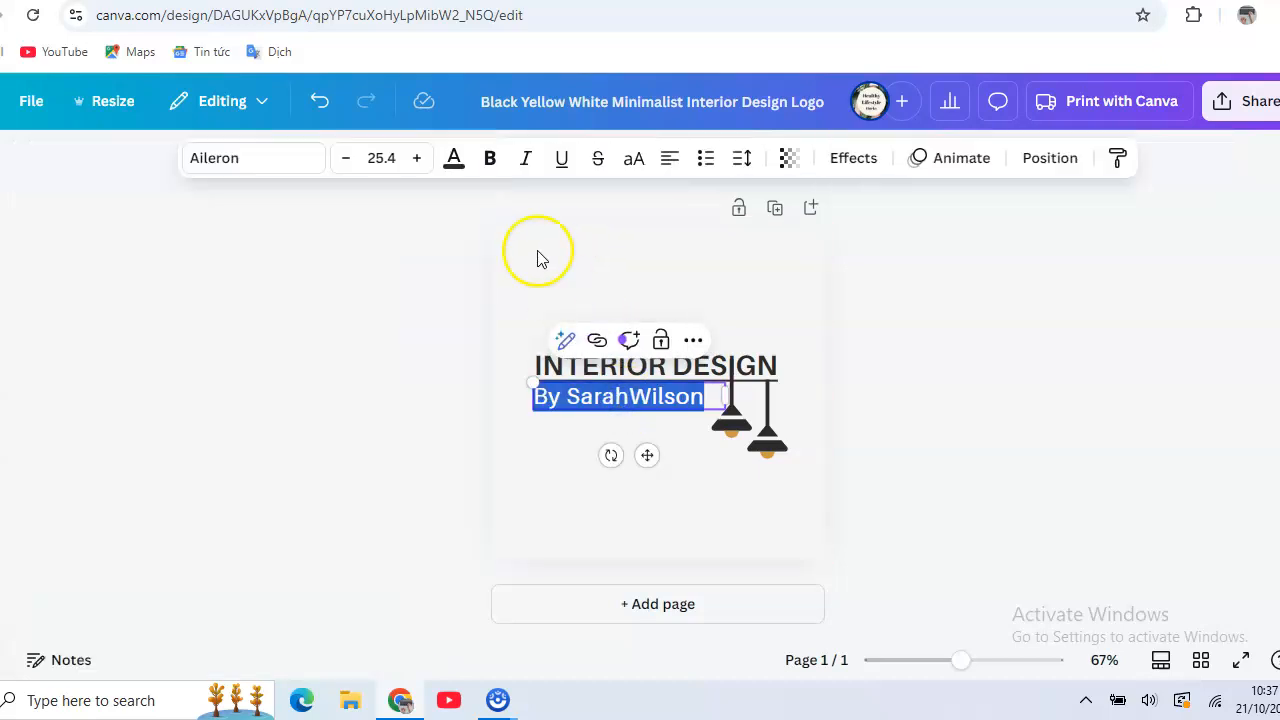
{"action": "left_click", "coordinate": [298, 168]}
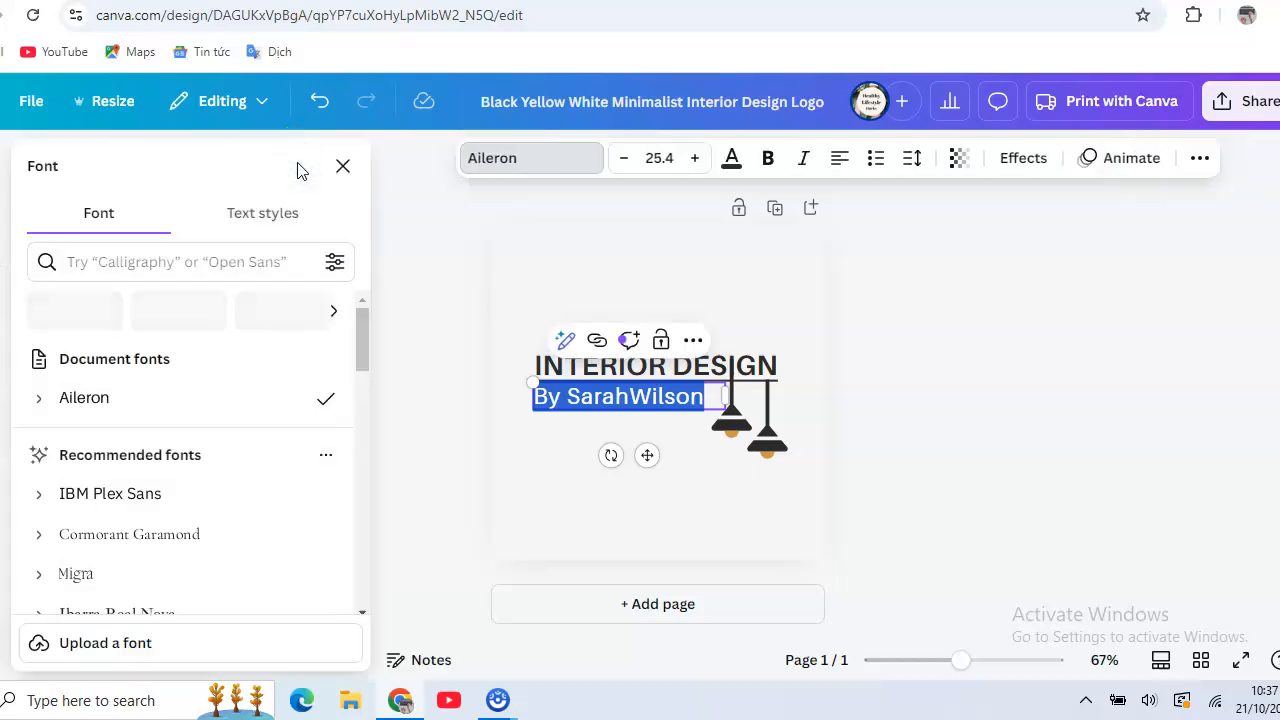
{"action": "scroll", "coordinate": [280, 420], "scroll_direction": "down", "scroll_amount": 8}
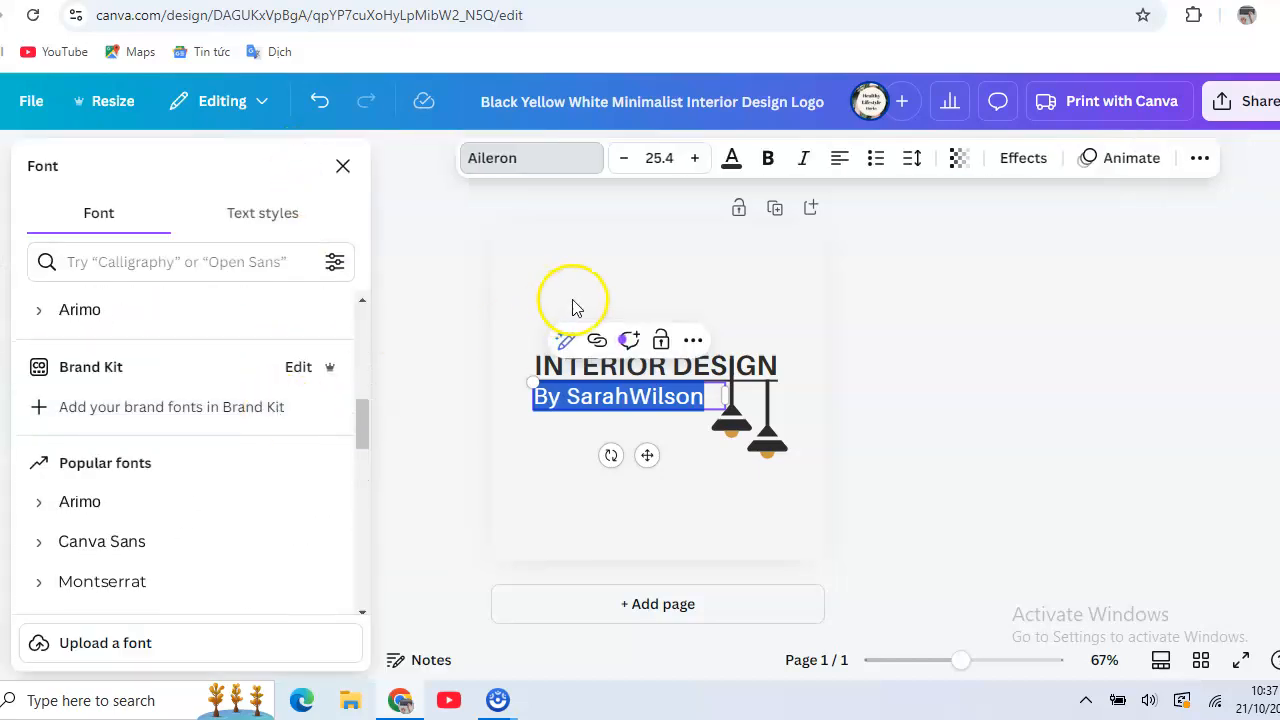
{"action": "left_click", "coordinate": [576, 252]}
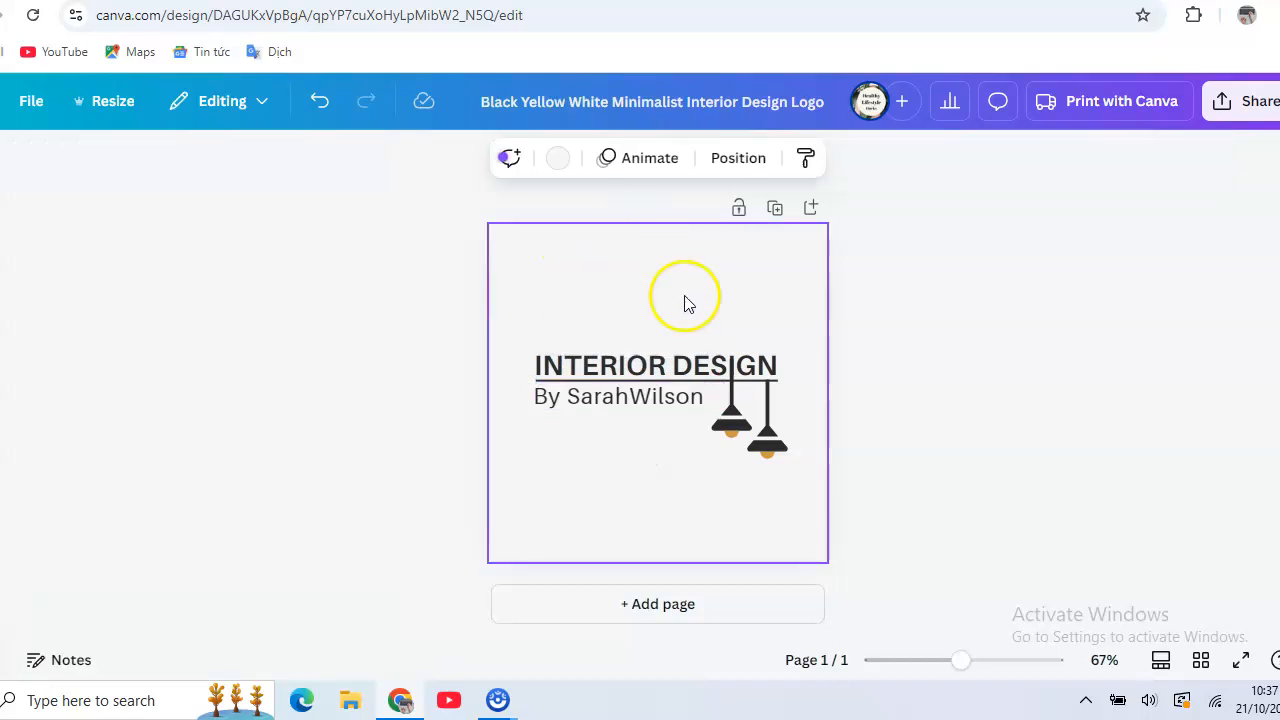
- Delete the hanging lamps graphic from the logo
{"action": "left_click_drag", "start_coordinate": [728, 413], "coordinate": [733, 456]}
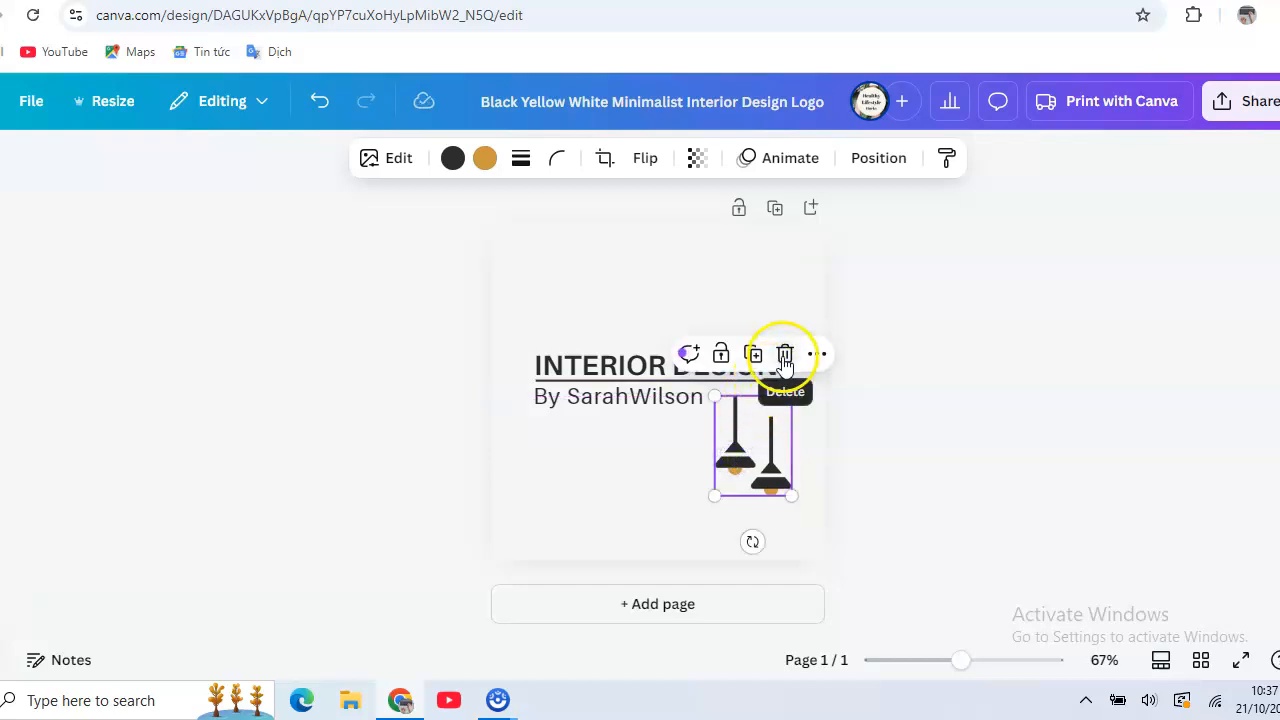
{"action": "left_click", "coordinate": [785, 358]}
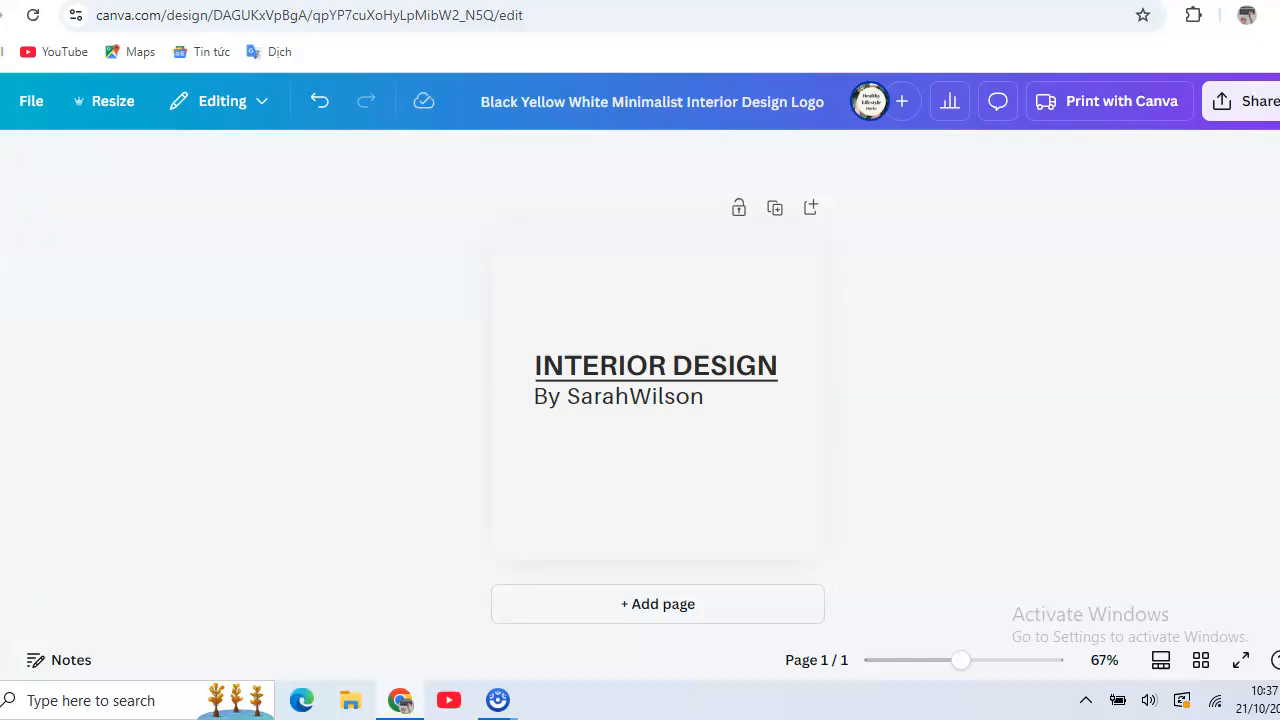
- Search the elements library for interior design and show all matching graphics
{"action": "left_click", "coordinate": [31, 245]}
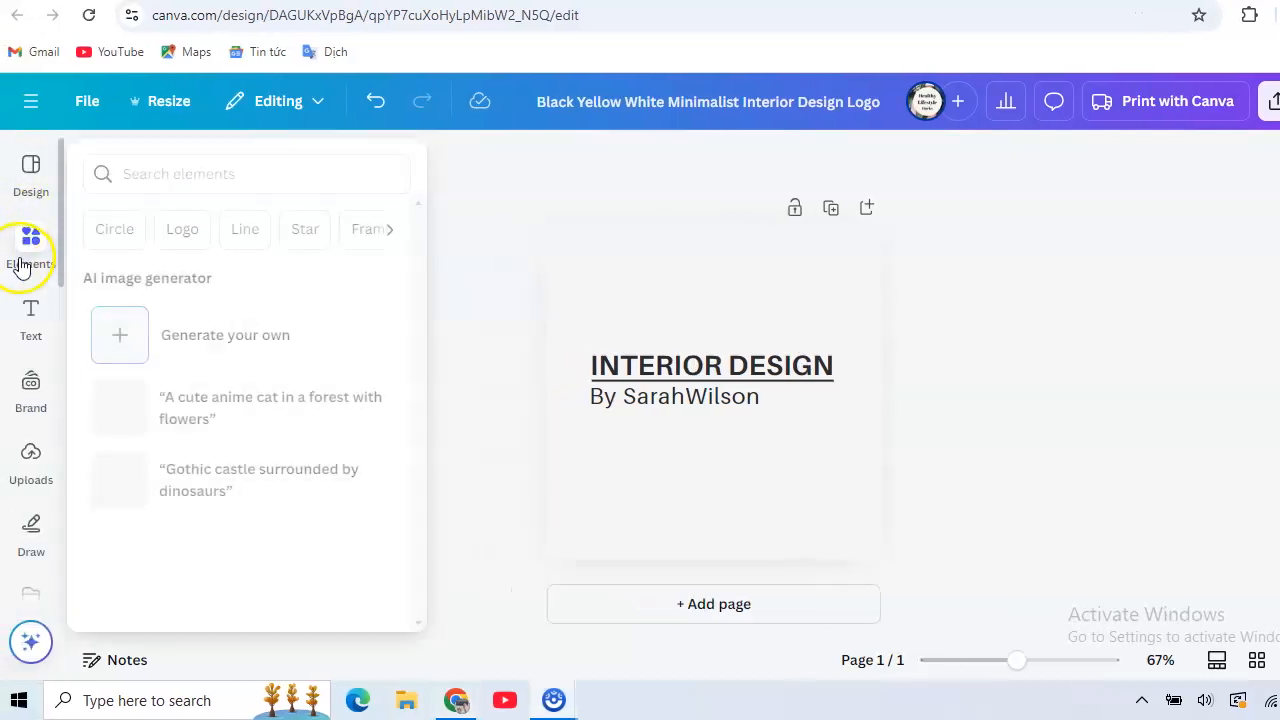
{"action": "left_click", "coordinate": [237, 166]}
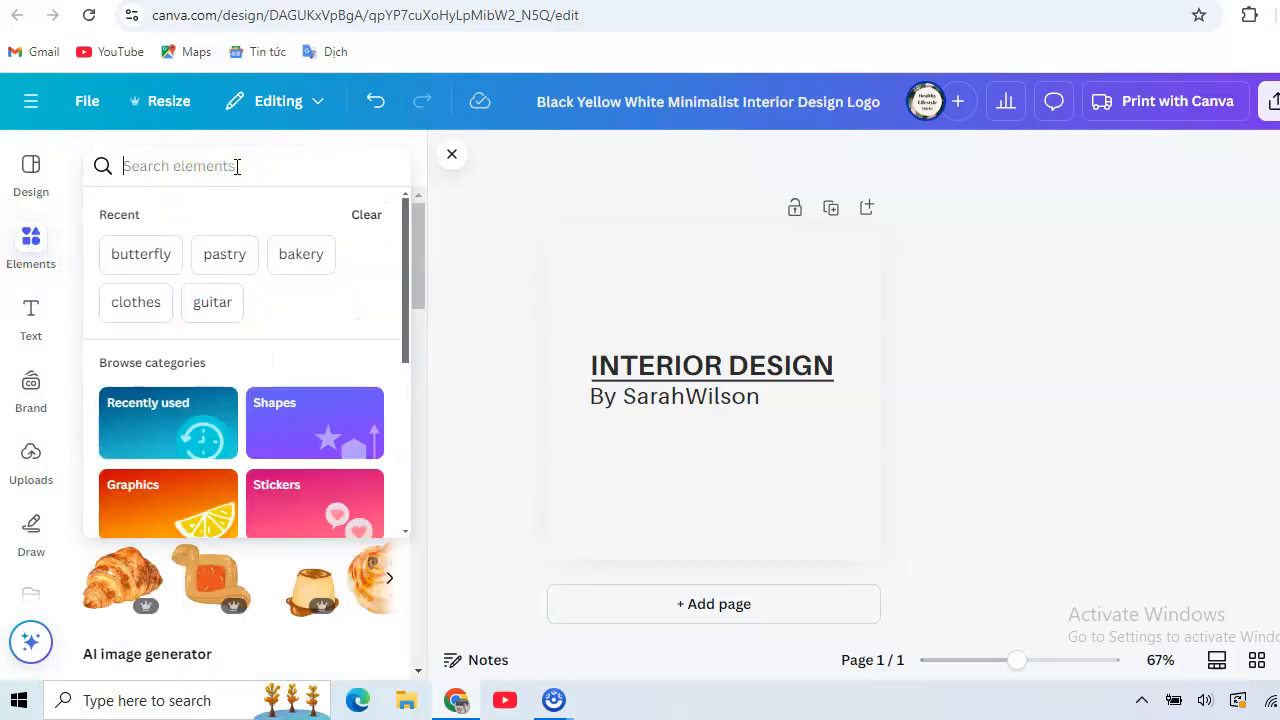
{"action": "type", "text": "in"}
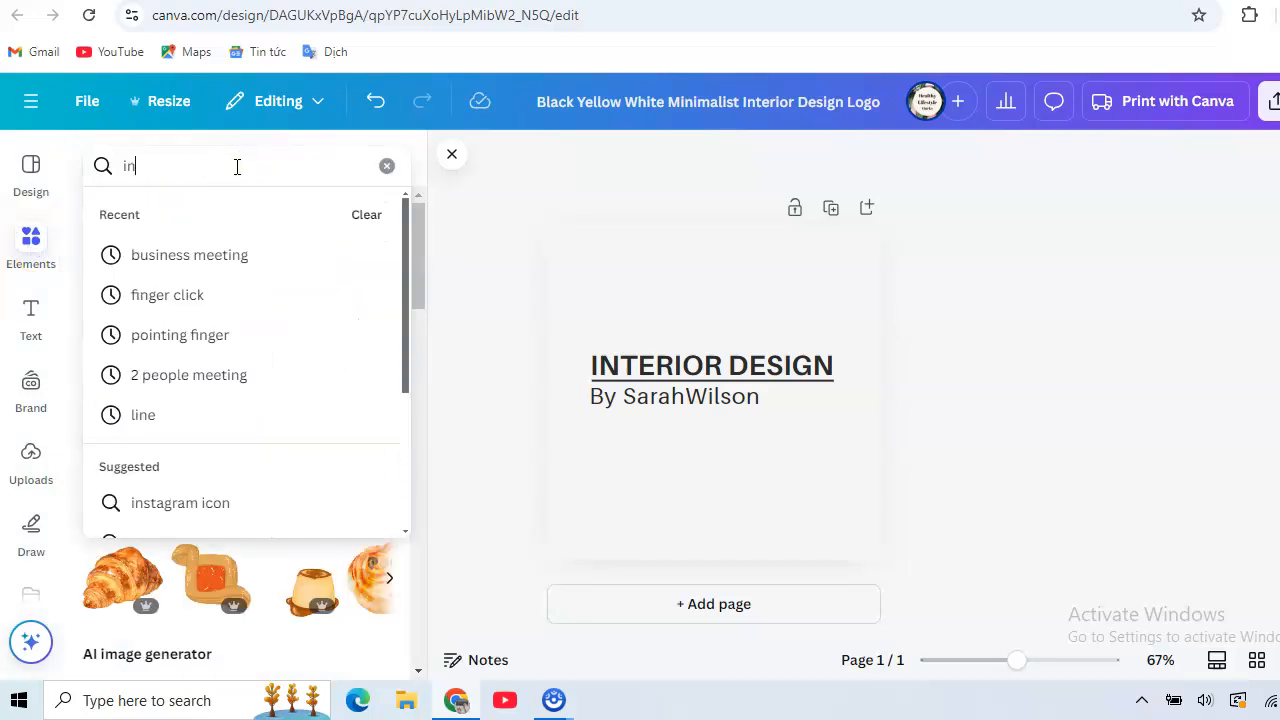
{"action": "type", "text": "terior"}
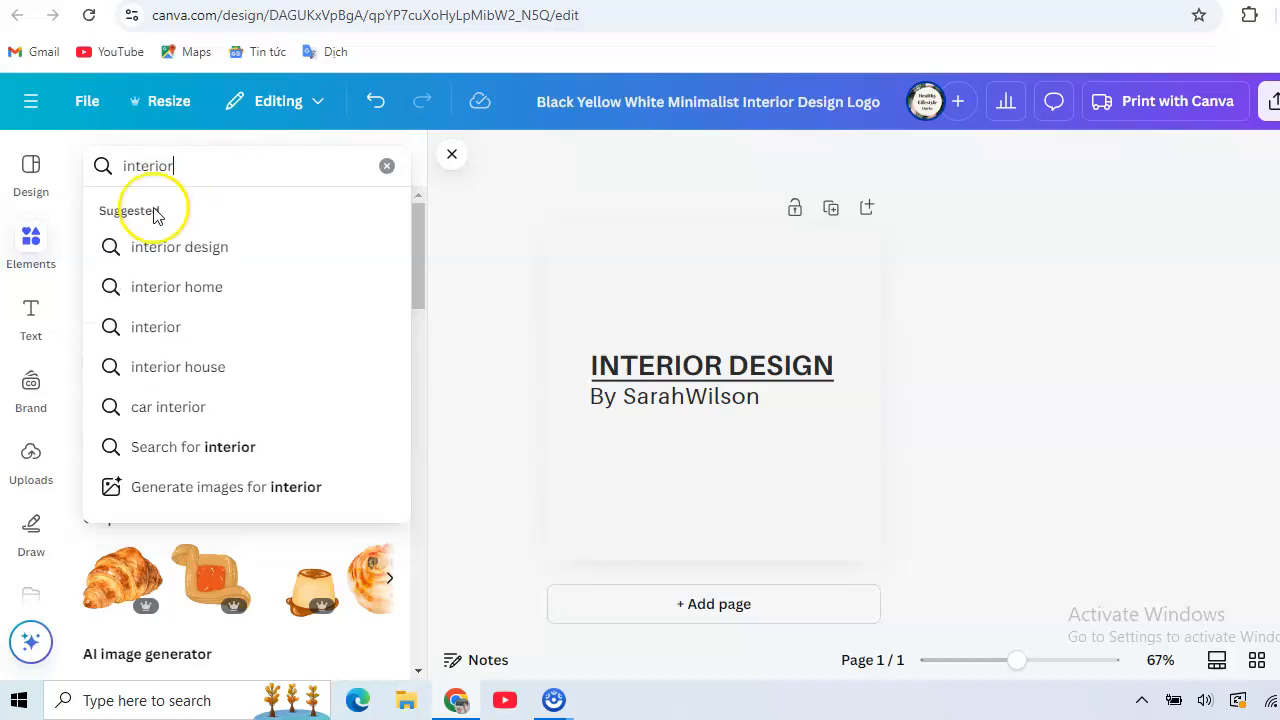
{"action": "left_click", "coordinate": [158, 248]}
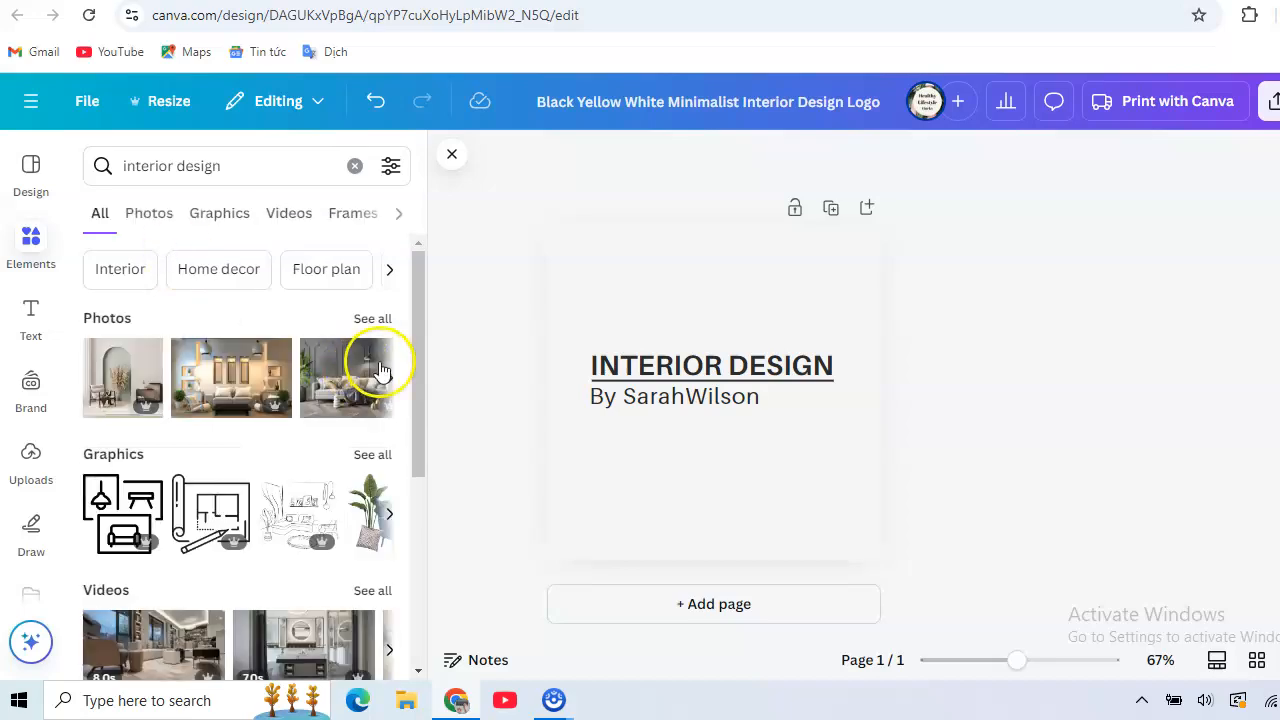
{"action": "left_click", "coordinate": [372, 455]}
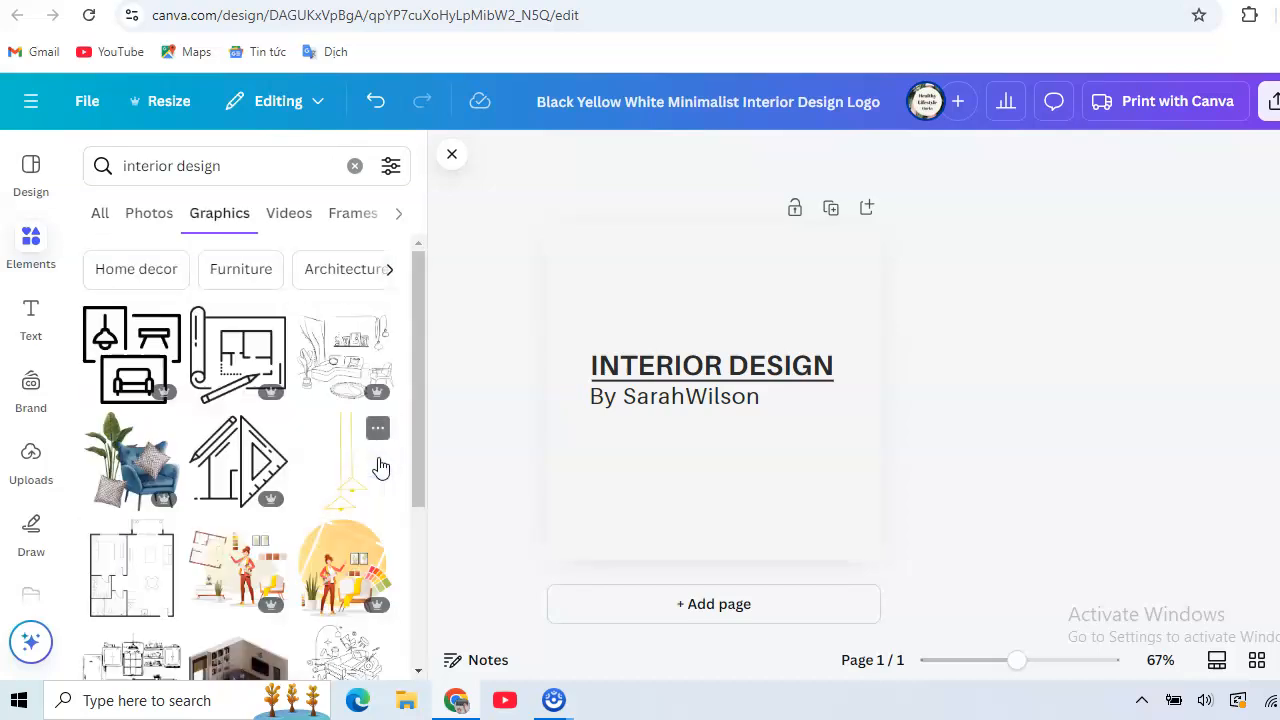
- Add the blue armchair and plant graphic, shrink it to about 195 by 200, and place it at the logo's upper centre
{"action": "left_click_drag", "start_coordinate": [415, 323], "coordinate": [425, 401]}
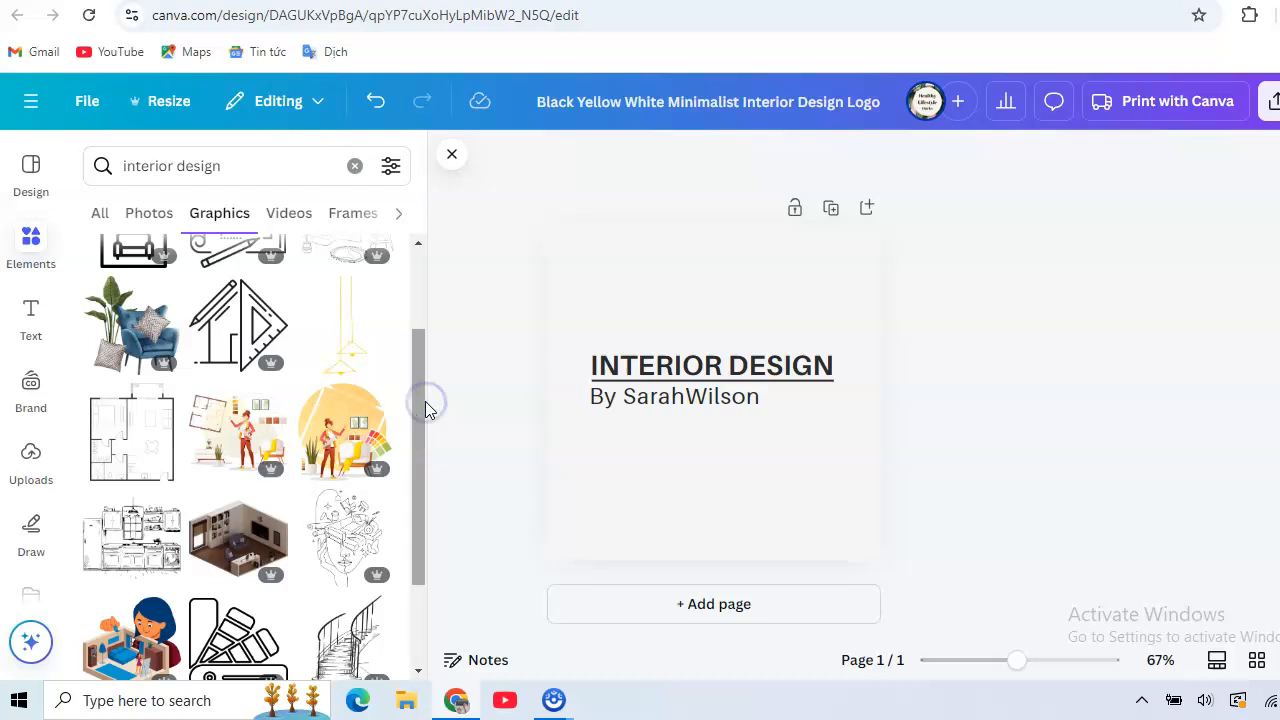
{"action": "left_click", "coordinate": [143, 343]}
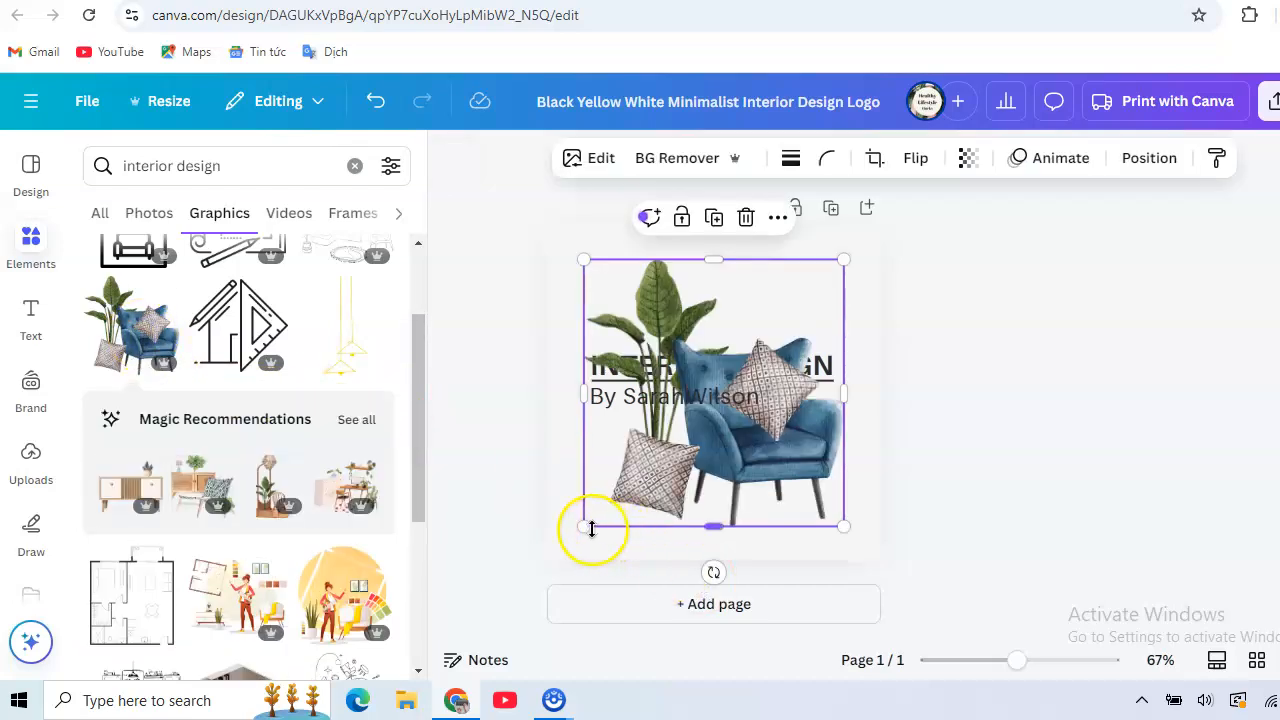
{"action": "left_click_drag", "start_coordinate": [584, 526], "coordinate": [740, 417]}
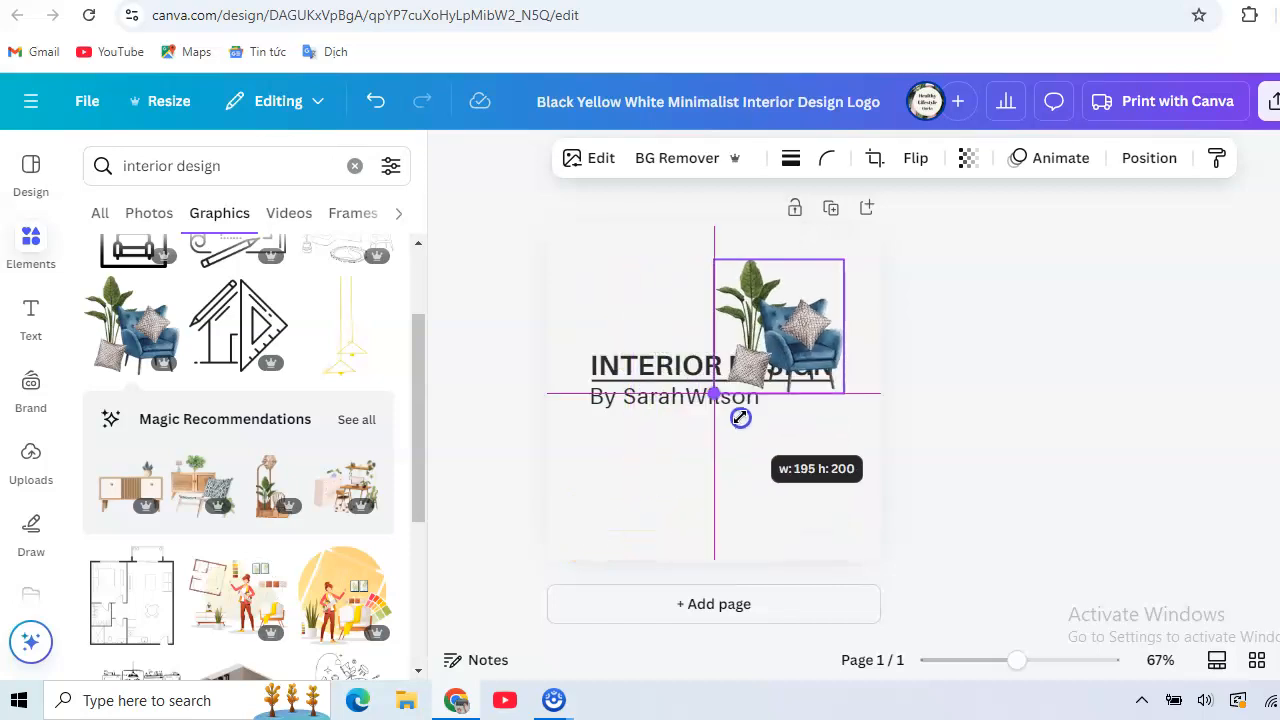
{"action": "left_click_drag", "start_coordinate": [784, 310], "coordinate": [691, 293]}
{"action": "left_click_drag", "start_coordinate": [691, 287], "coordinate": [711, 287]}
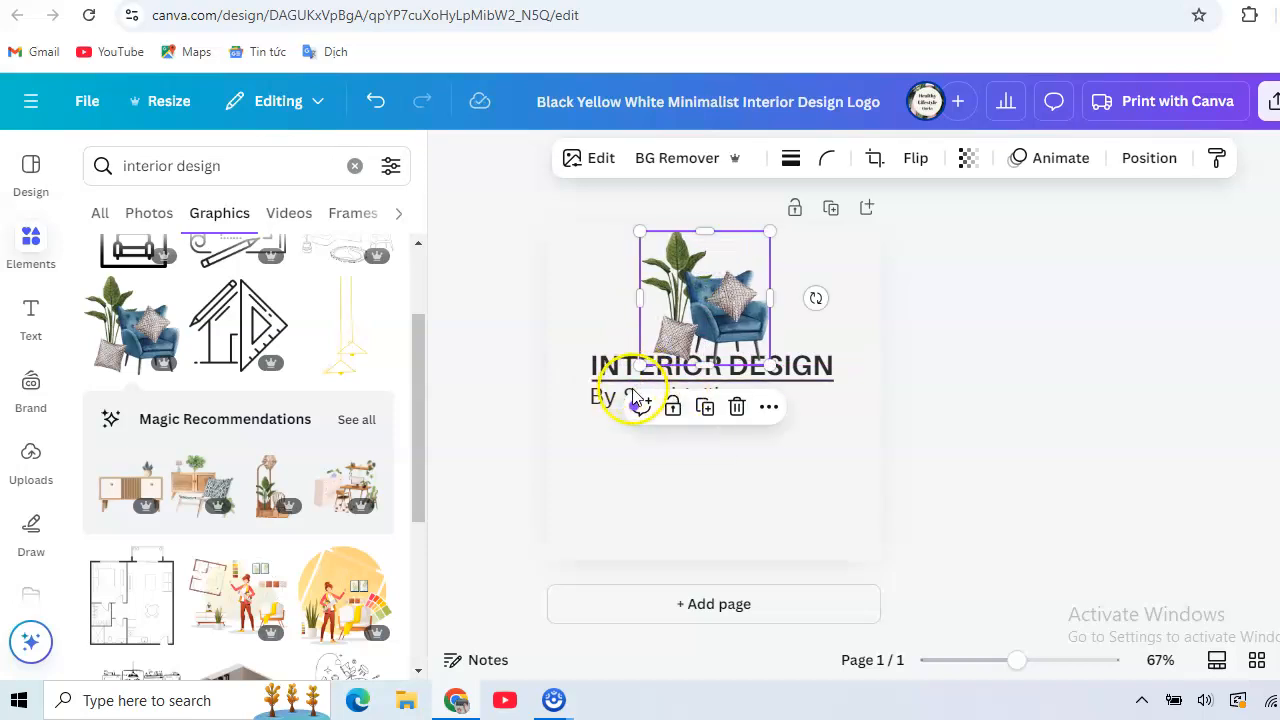
- Move the byline and the INTERIOR DESIGN heading down into the lower half of the logo, clear of the armchair graphic
{"action": "left_click_drag", "start_coordinate": [614, 400], "coordinate": [648, 503]}
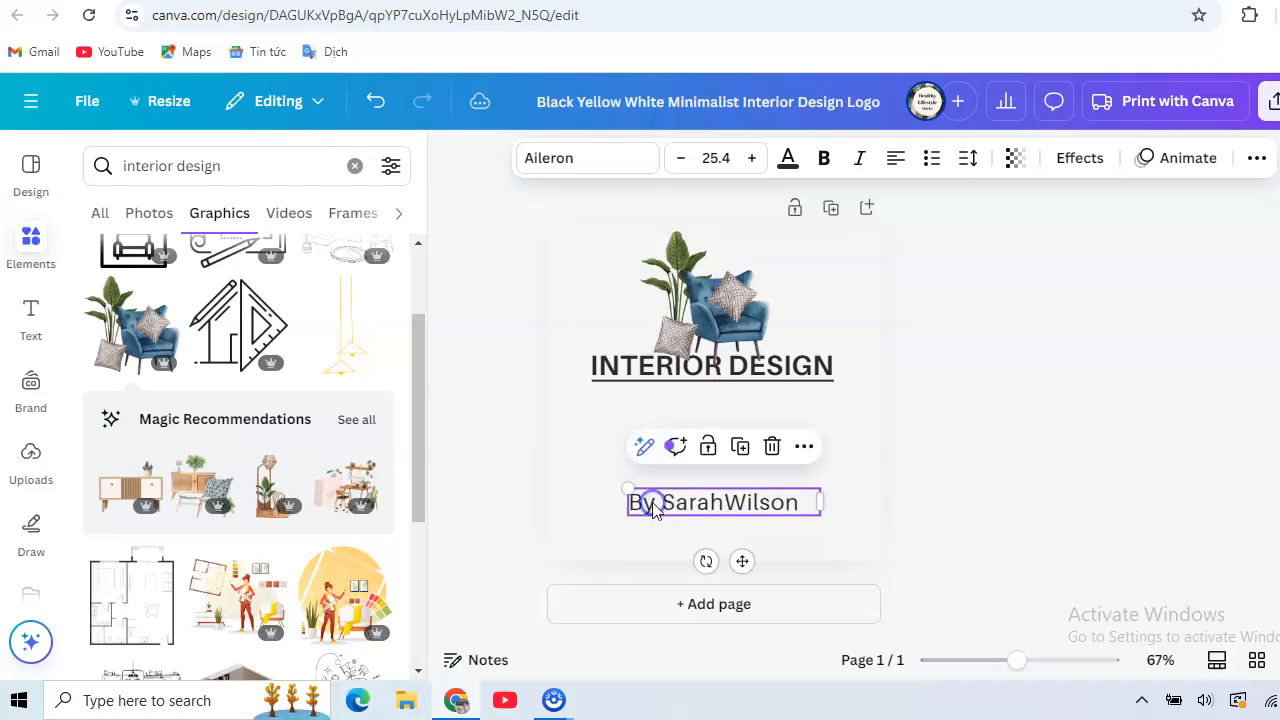
{"action": "left_click", "coordinate": [620, 372]}
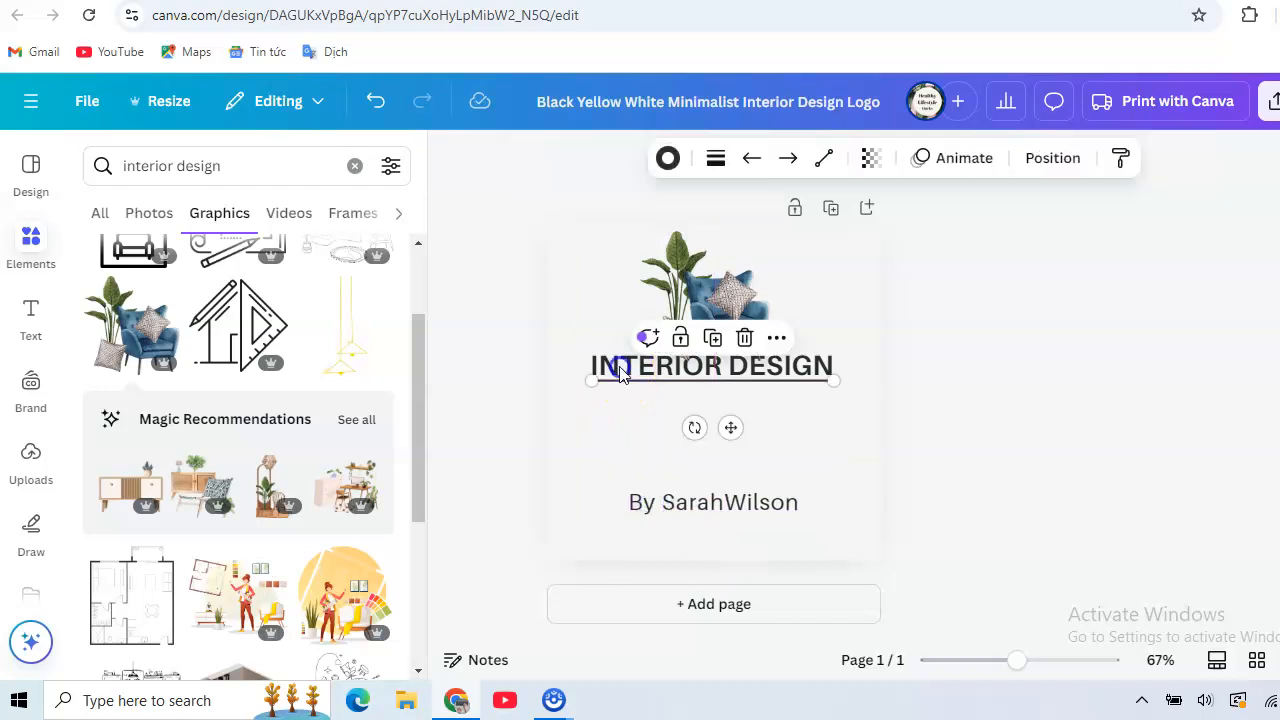
{"action": "left_click_drag", "start_coordinate": [620, 372], "coordinate": [634, 444]}
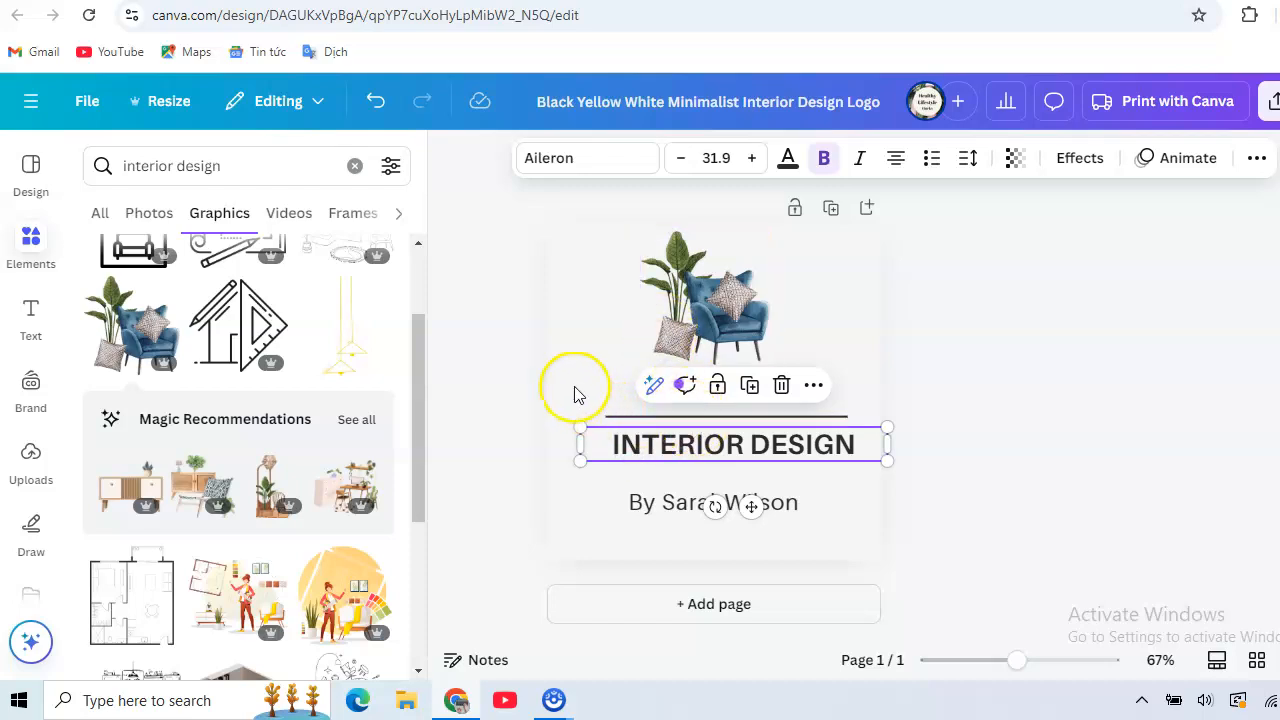
{"action": "left_click", "coordinate": [604, 367]}
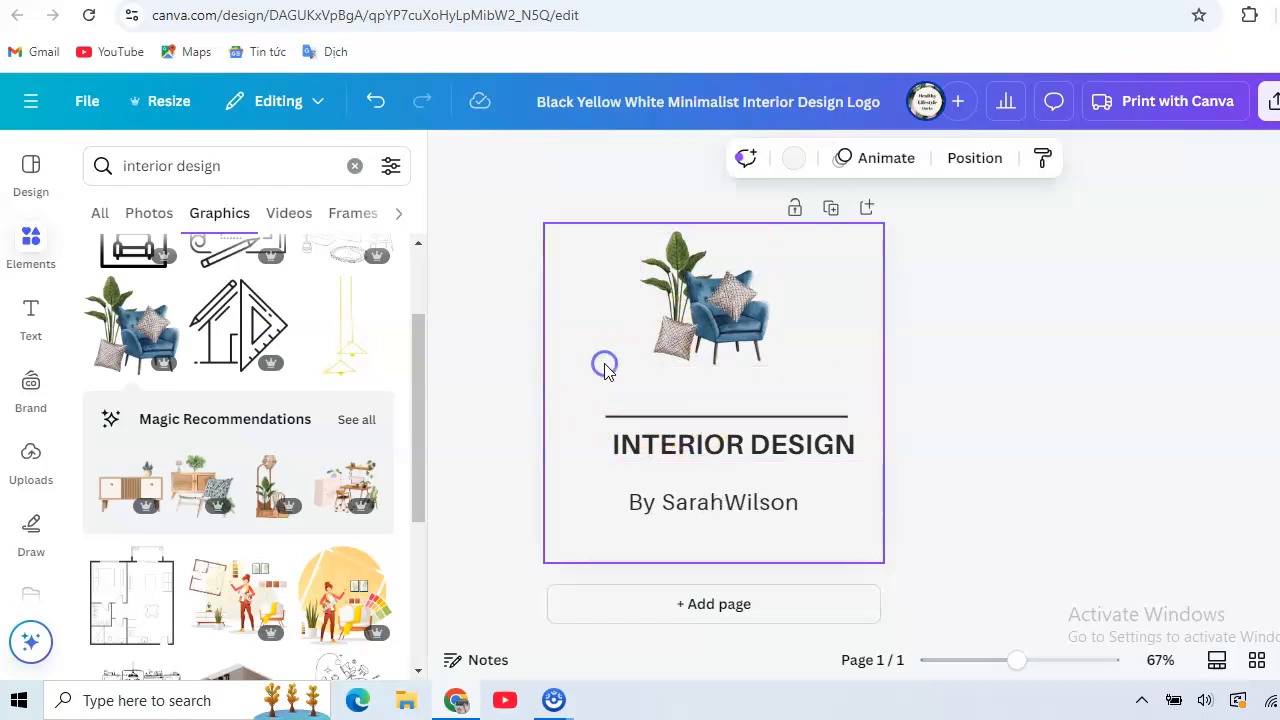
- Move the horizontal line directly beneath the INTERIOR DESIGN heading and shift the byline slightly up towards it
{"action": "left_click", "coordinate": [693, 417]}
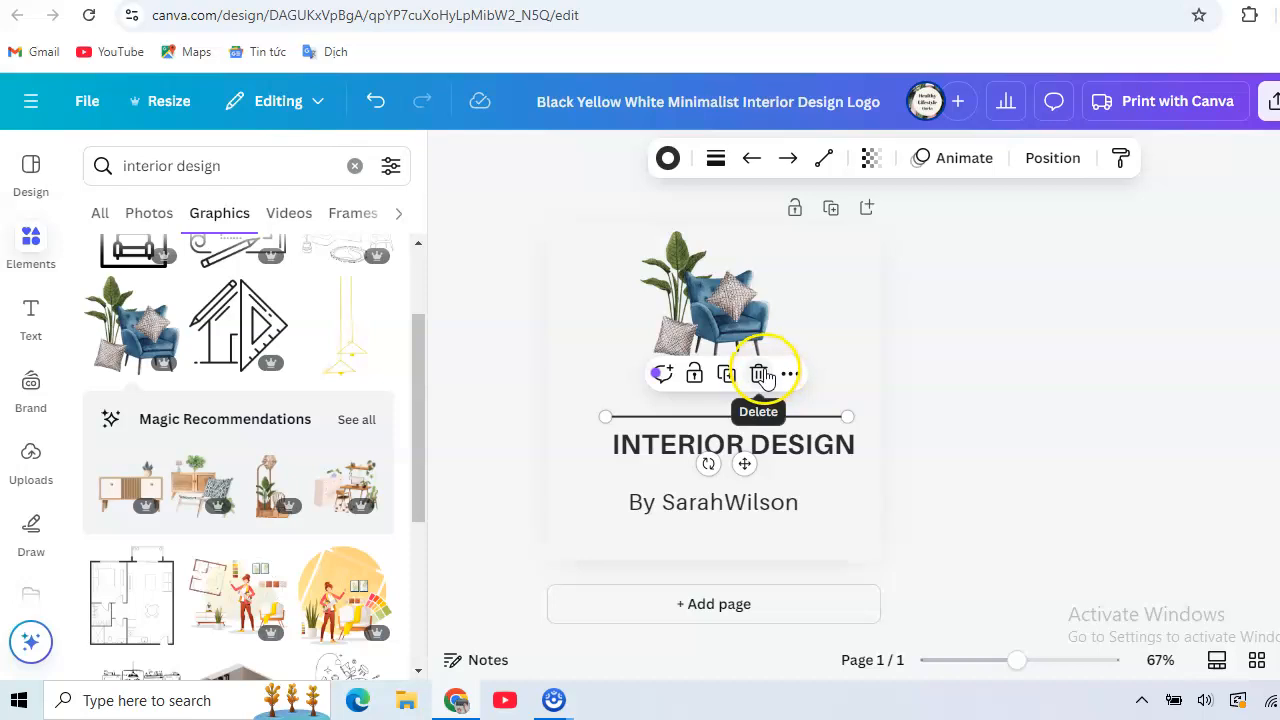
{"action": "left_click", "coordinate": [672, 416]}
{"action": "left_click_drag", "start_coordinate": [674, 422], "coordinate": [670, 461]}
{"action": "left_click", "coordinate": [674, 490]}
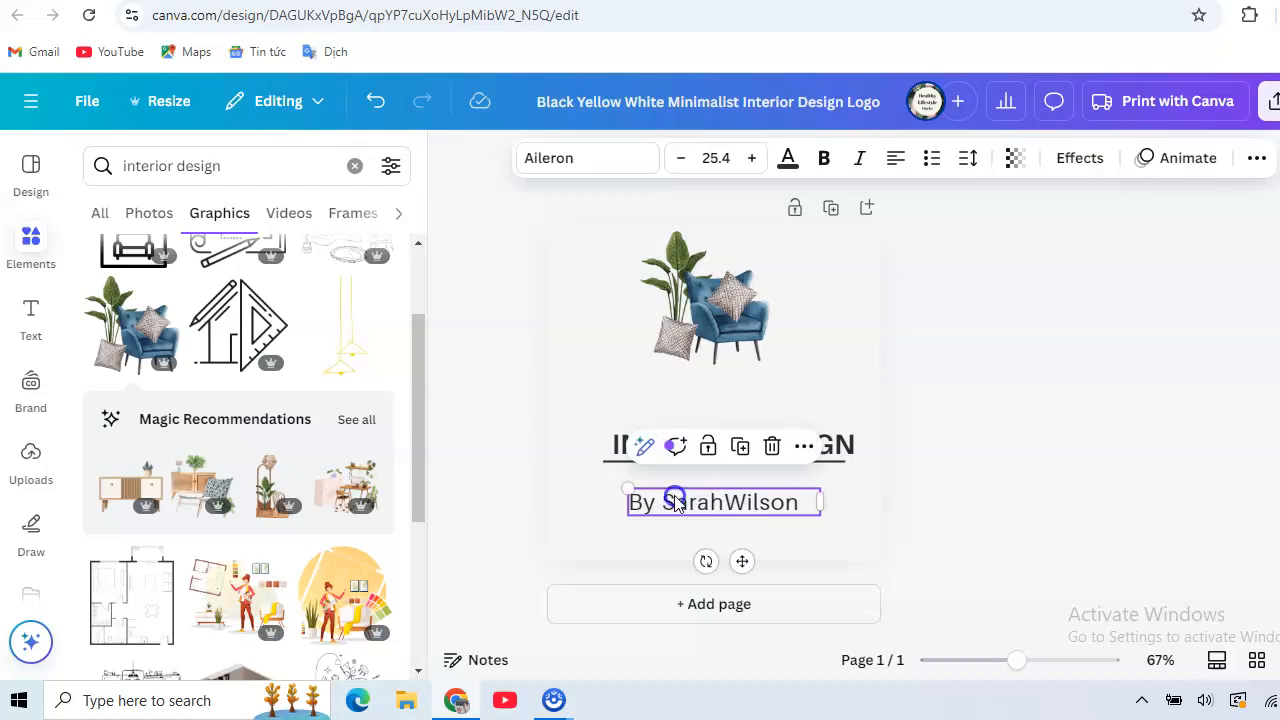
- Enlarge and widen the armchair graphic to fill the space above the heading, leaving a small gap over the text
{"action": "left_click_drag", "start_coordinate": [705, 310], "coordinate": [707, 330]}
{"action": "left_click_drag", "start_coordinate": [769, 379], "coordinate": [822, 412]}
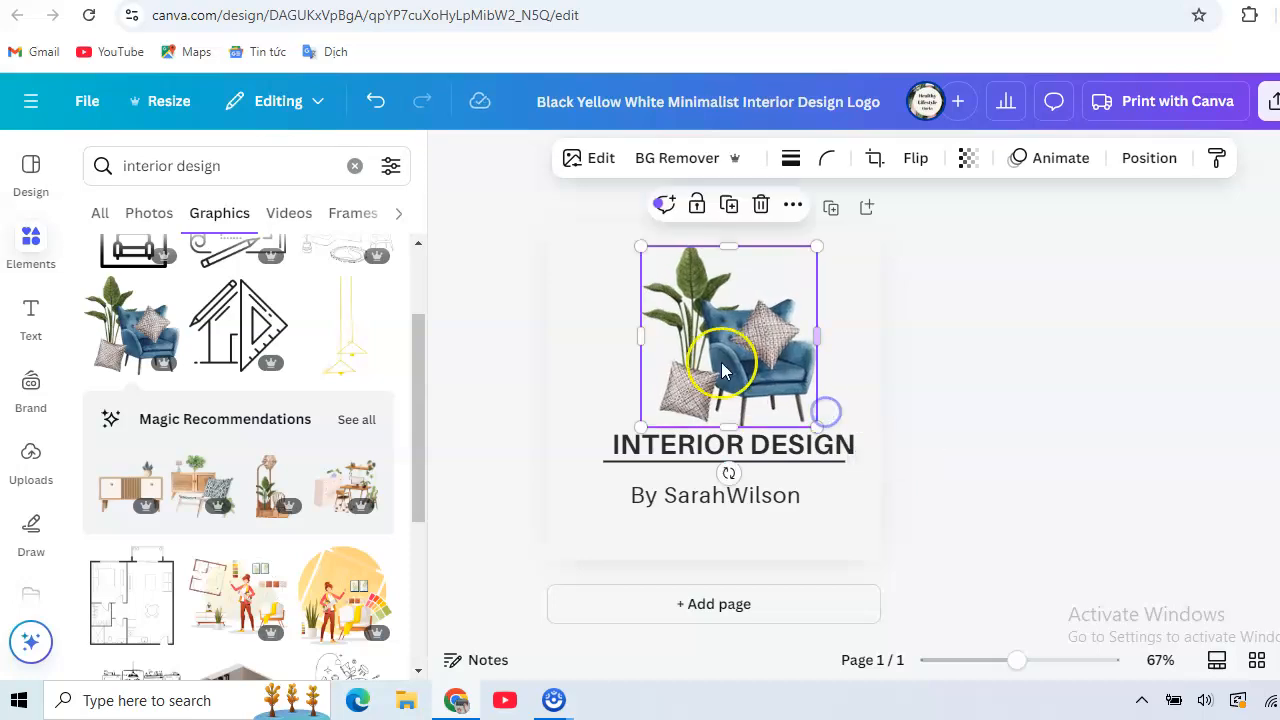
{"action": "left_click_drag", "start_coordinate": [641, 337], "coordinate": [603, 340]}
{"action": "left_click", "coordinate": [564, 356]}
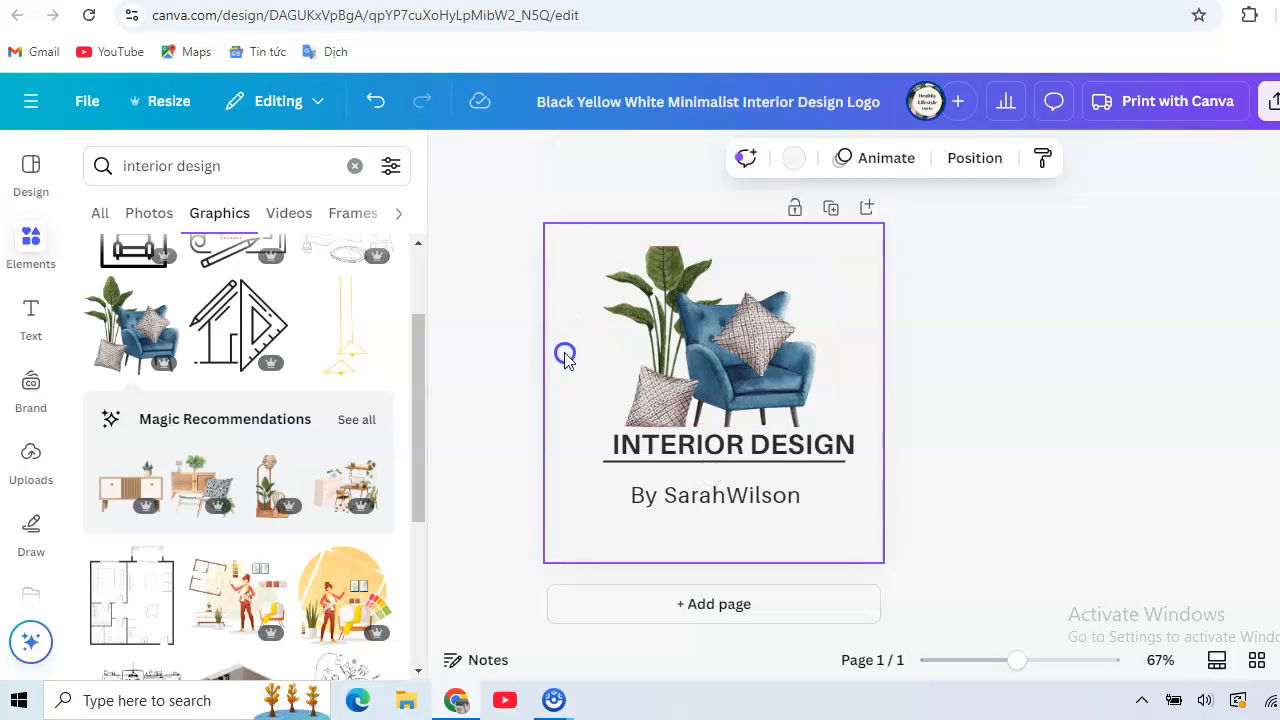
{"action": "left_click", "coordinate": [714, 412]}
{"action": "left_click_drag", "start_coordinate": [815, 425], "coordinate": [809, 414]}
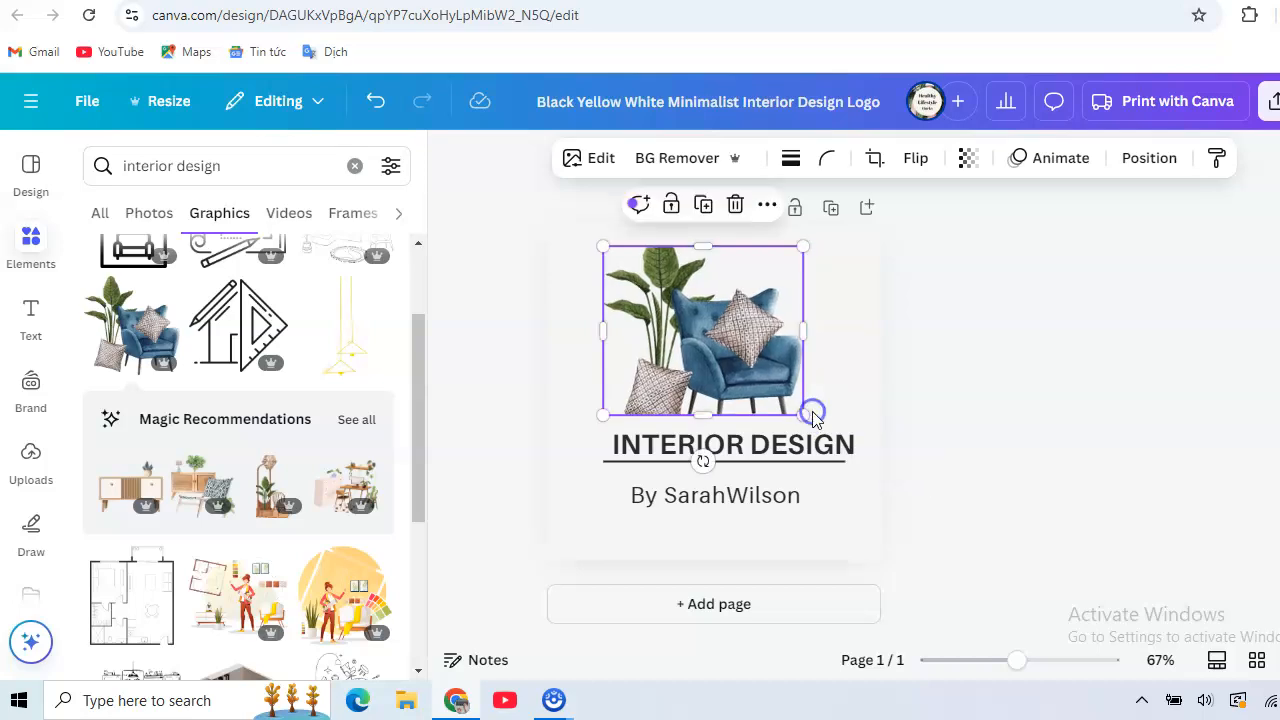
- Set the logo's background to the solid light gray from the default colors
{"action": "left_click", "coordinate": [583, 518]}
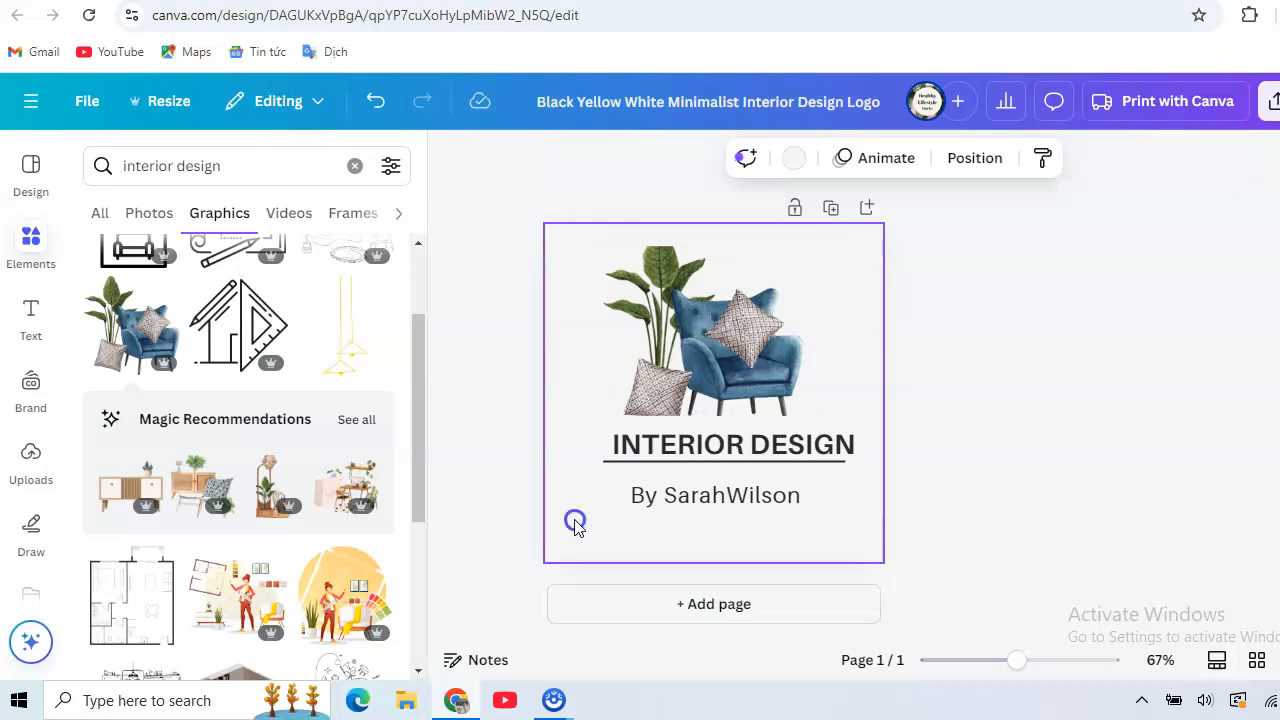
{"action": "left_click", "coordinate": [796, 163]}
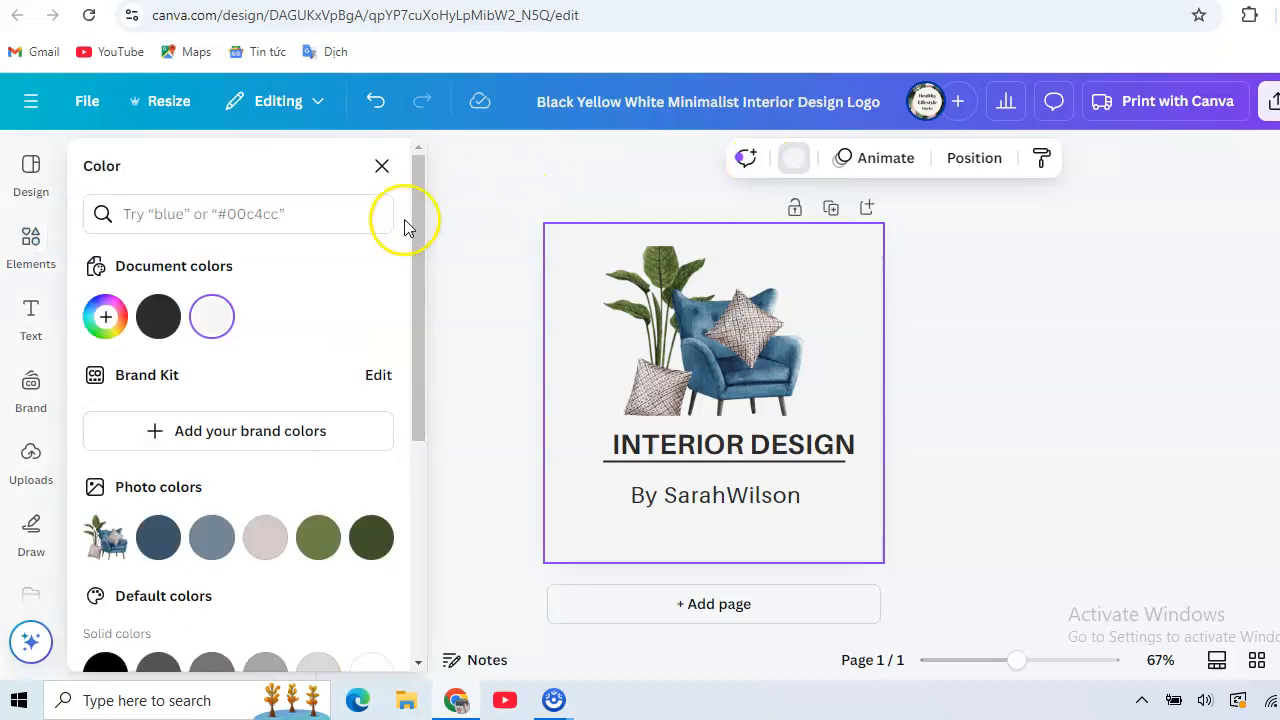
{"action": "left_click_drag", "start_coordinate": [418, 221], "coordinate": [453, 503]}
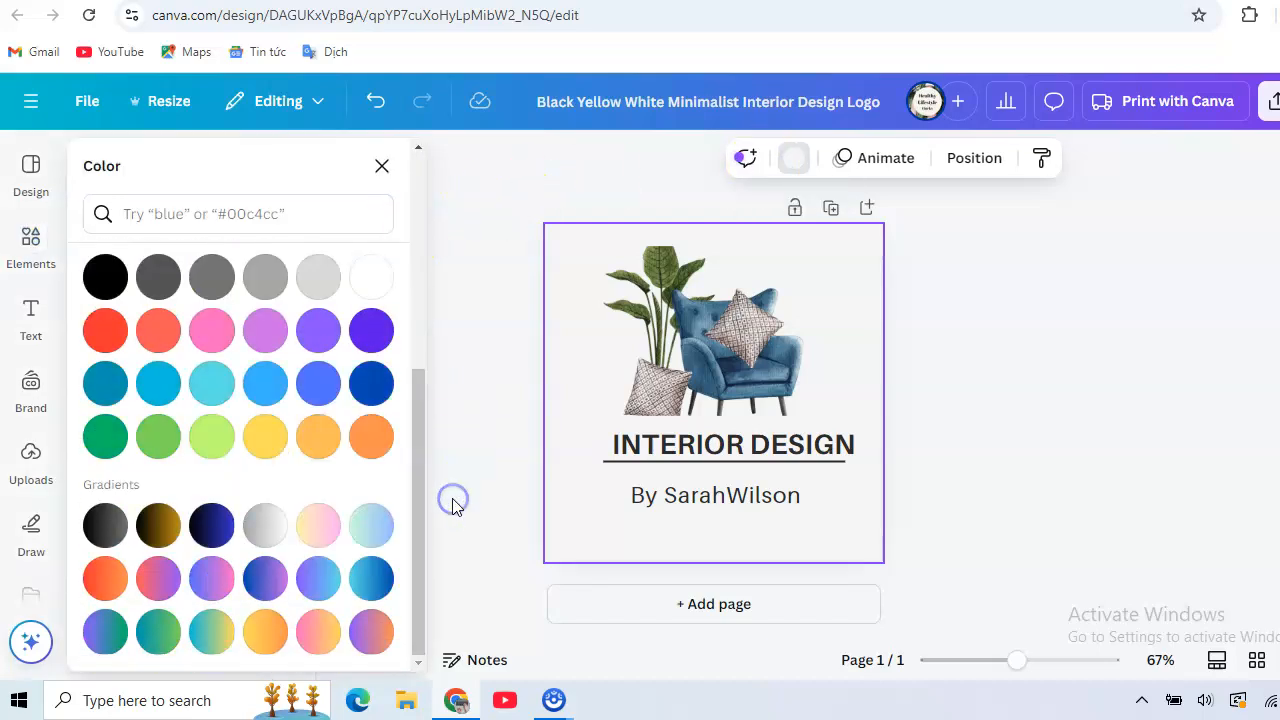
{"action": "left_click", "coordinate": [312, 287]}
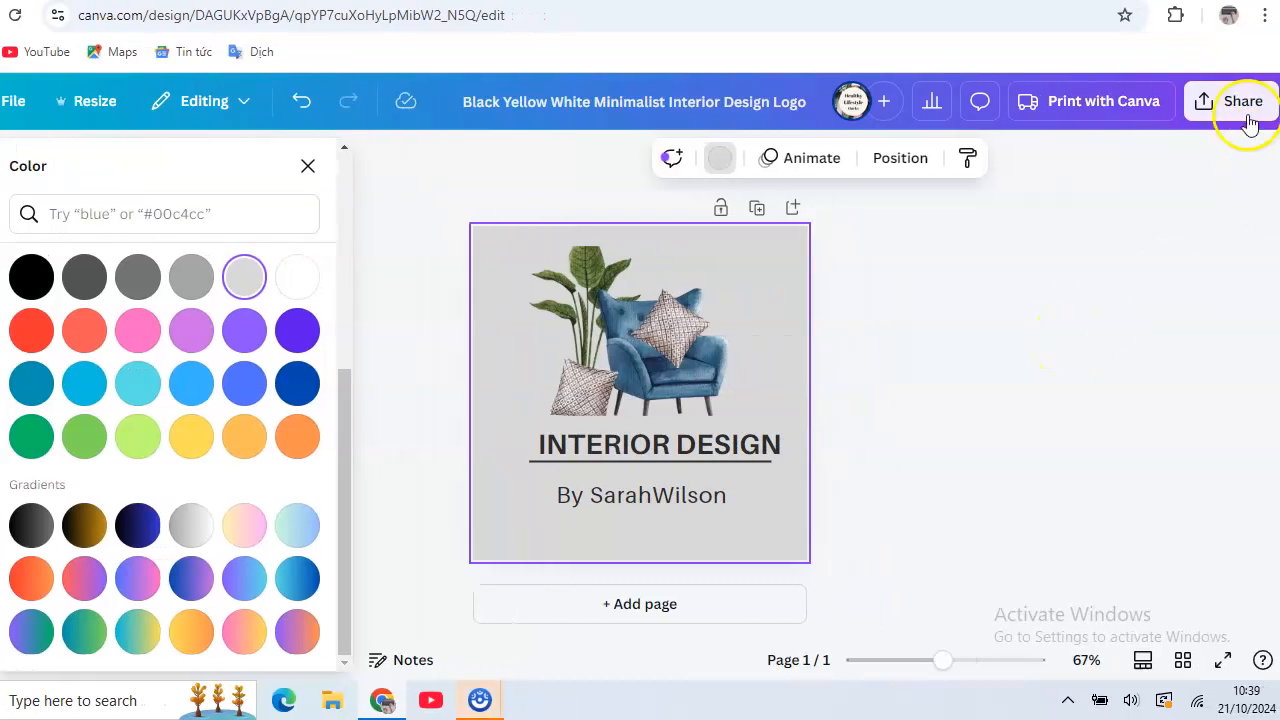
- Open the download options for the finished logo design
{"action": "left_click", "coordinate": [1245, 106]}
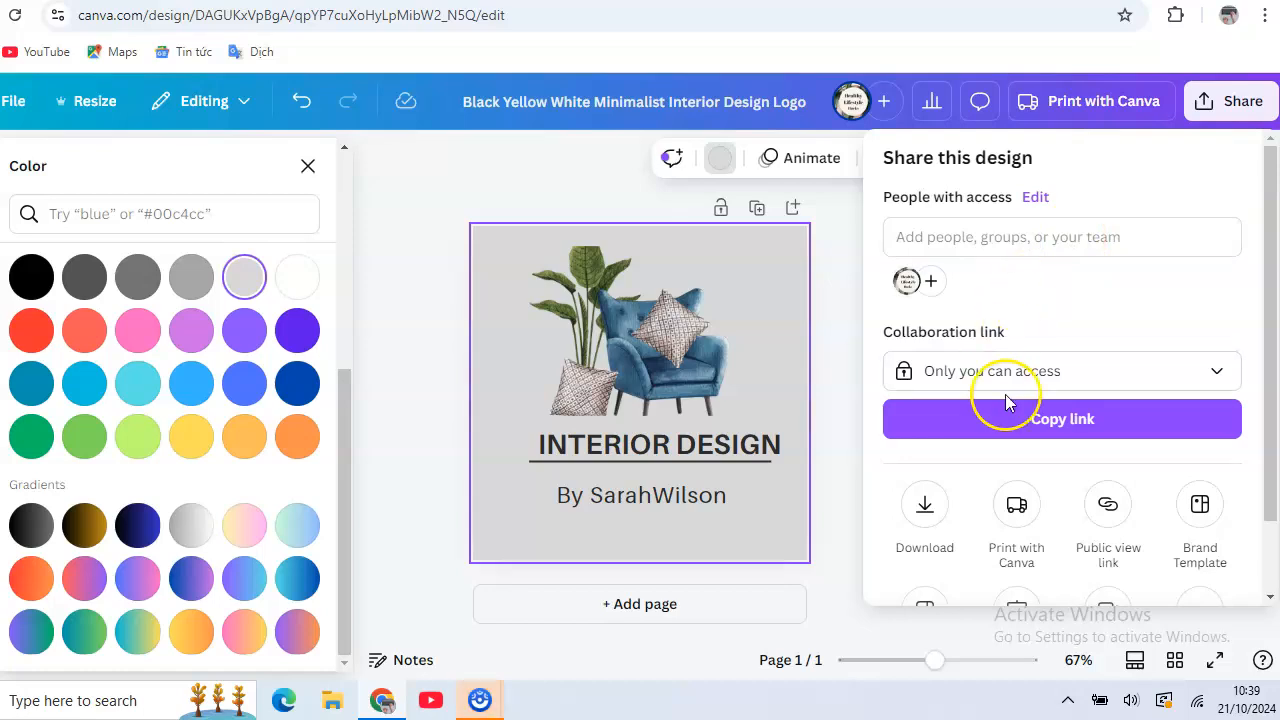
{"action": "left_click", "coordinate": [924, 507]}
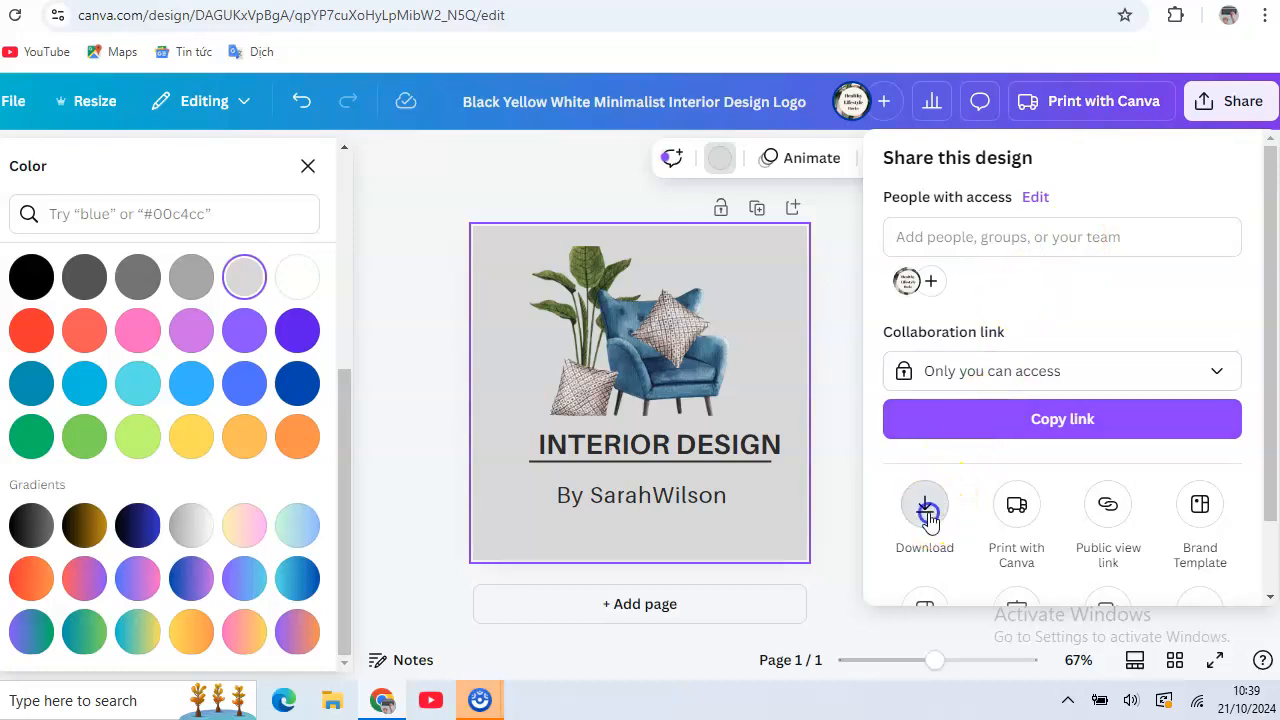